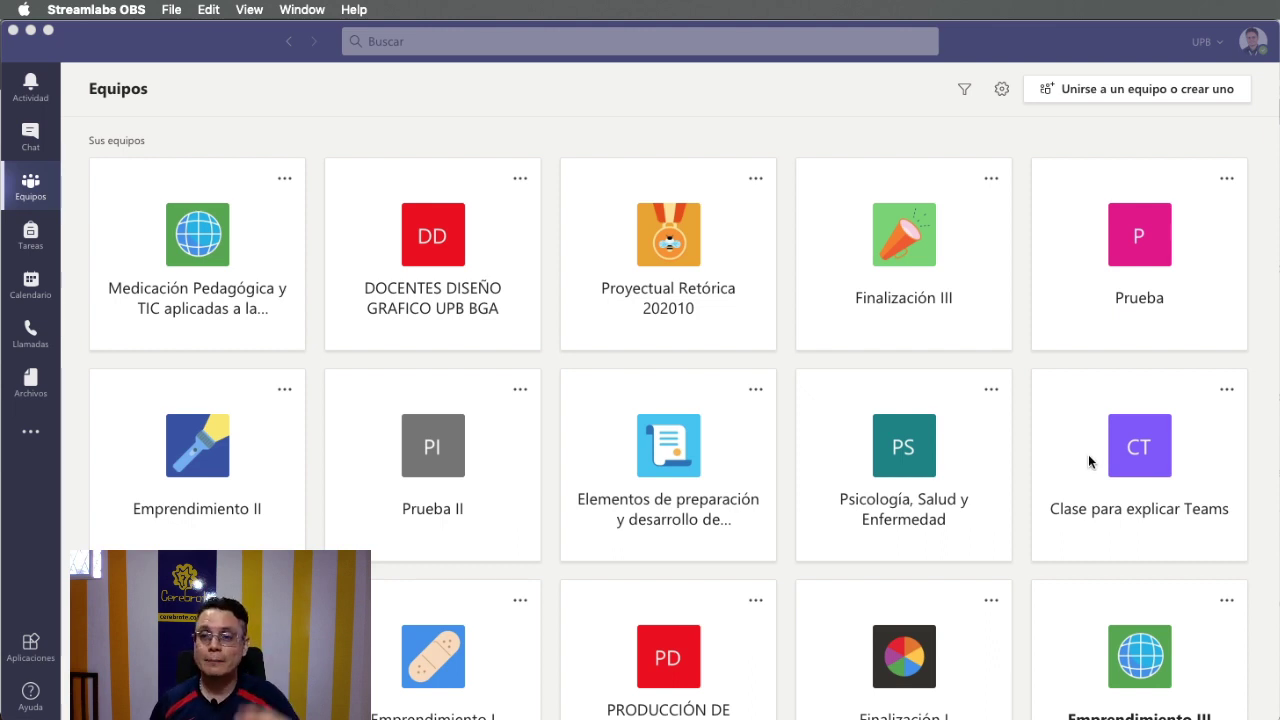
# Step: Open the Prueba II team from the list of teams
pyautogui.moveTo(1277, 717)
pyautogui.mouseDown()
pyautogui.moveTo(1263, 683)
pyautogui.moveTo(1278, 718)
pyautogui.mouseUp()
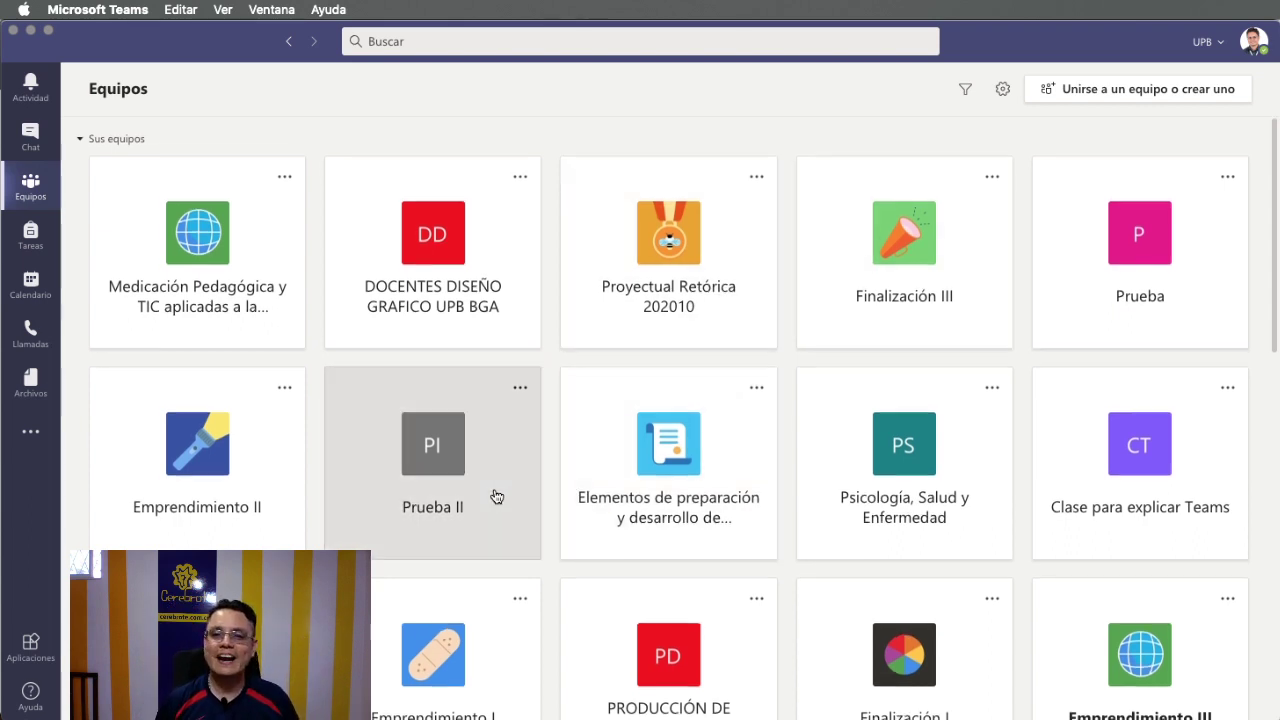
pyautogui.click(497, 497)
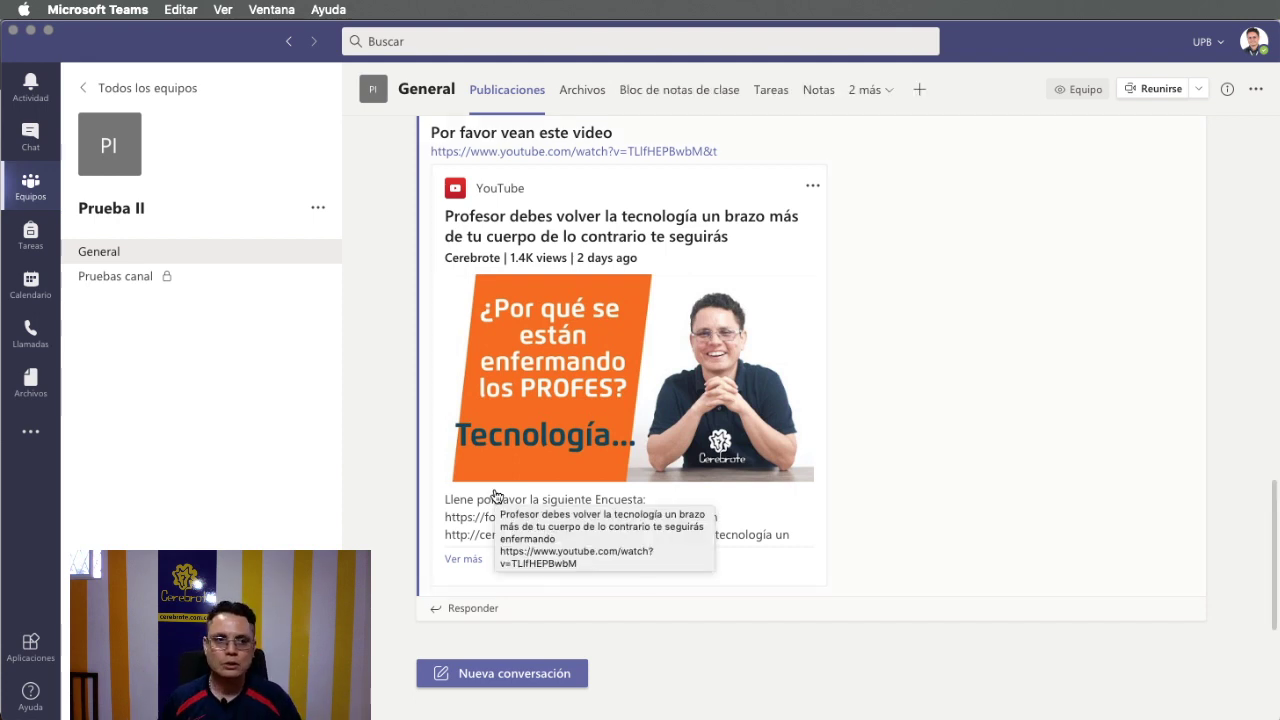
pyautogui.click(148, 89)
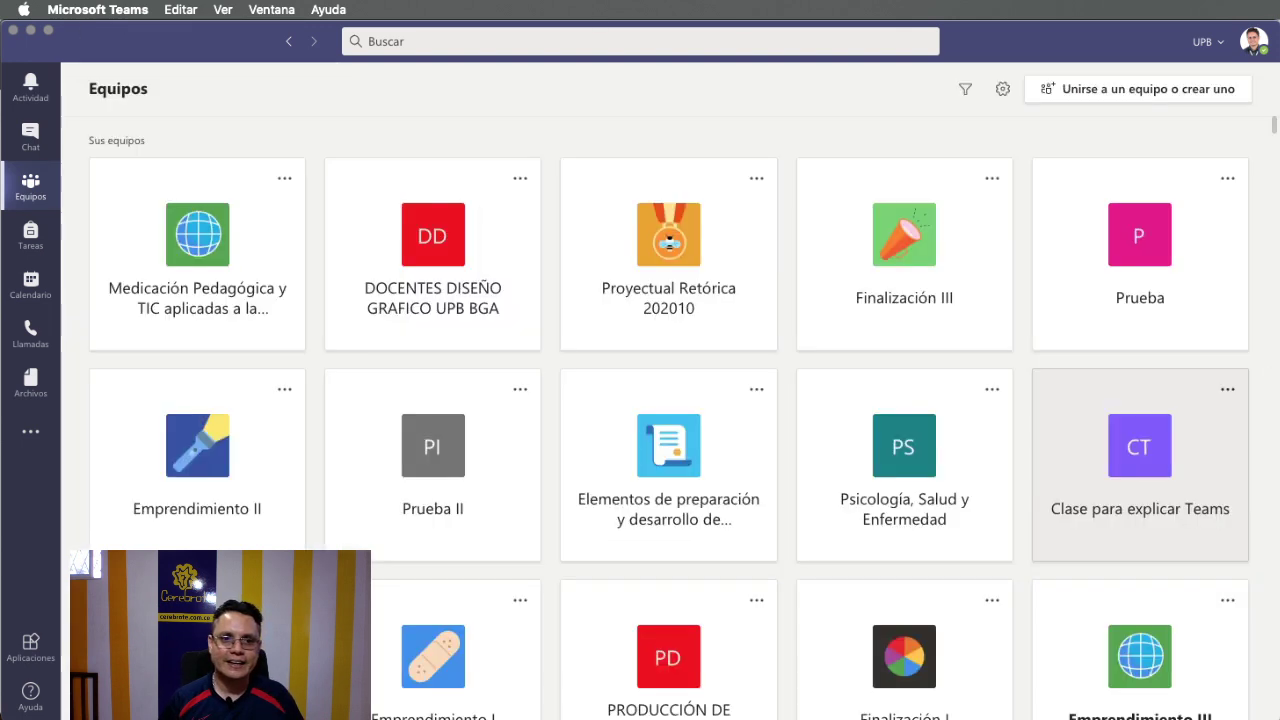
pyautogui.click(466, 463)
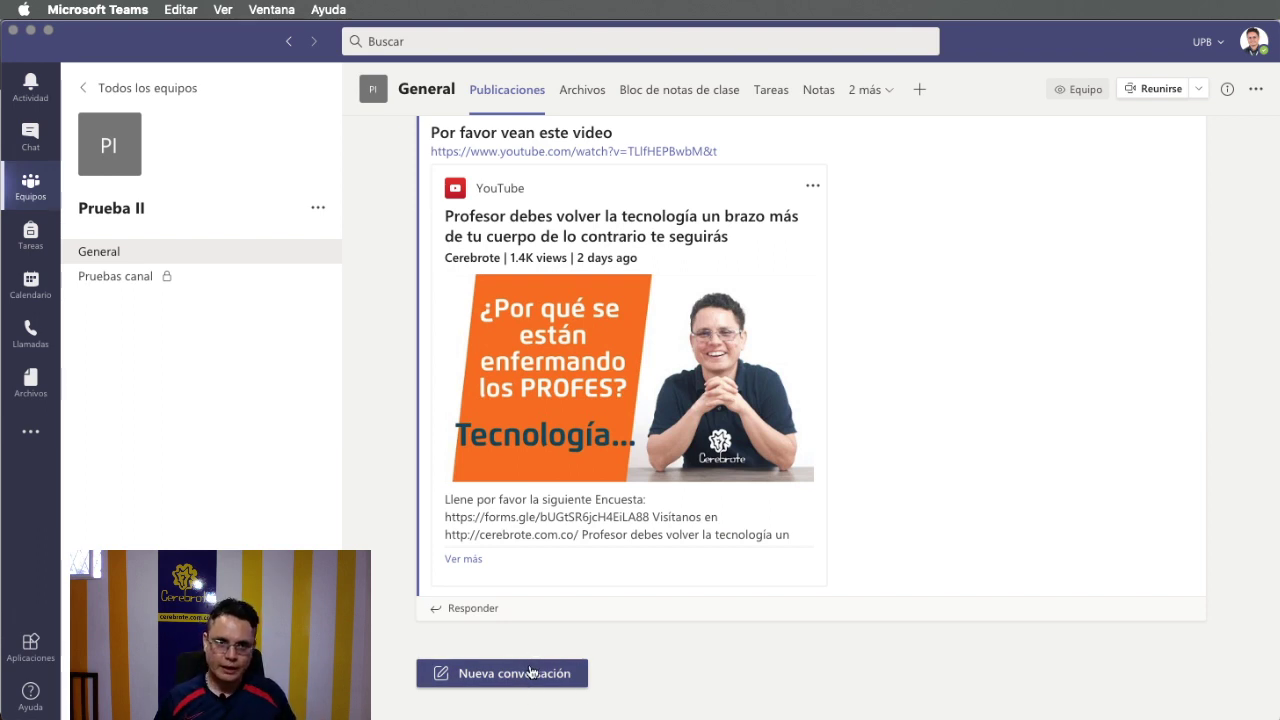
# Step: Start a new assignment of type Tarea in the General channel of Prueba II
pyautogui.click(779, 98)
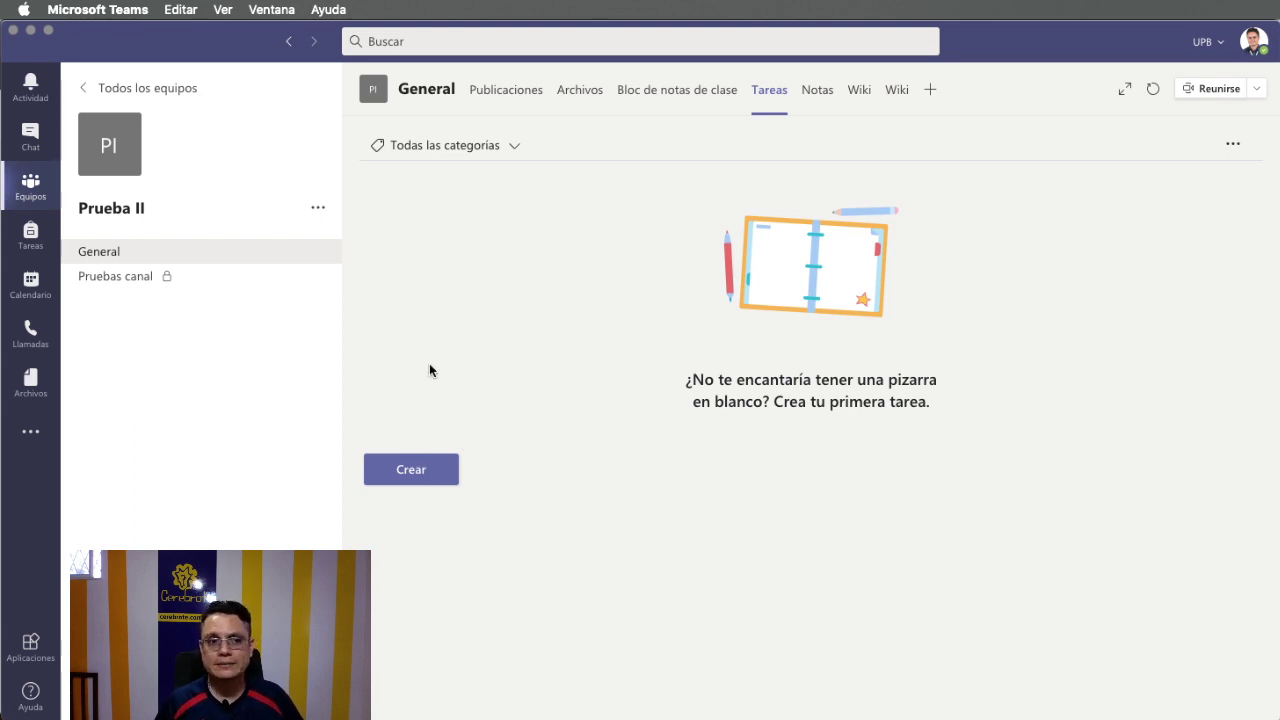
pyautogui.click(440, 466)
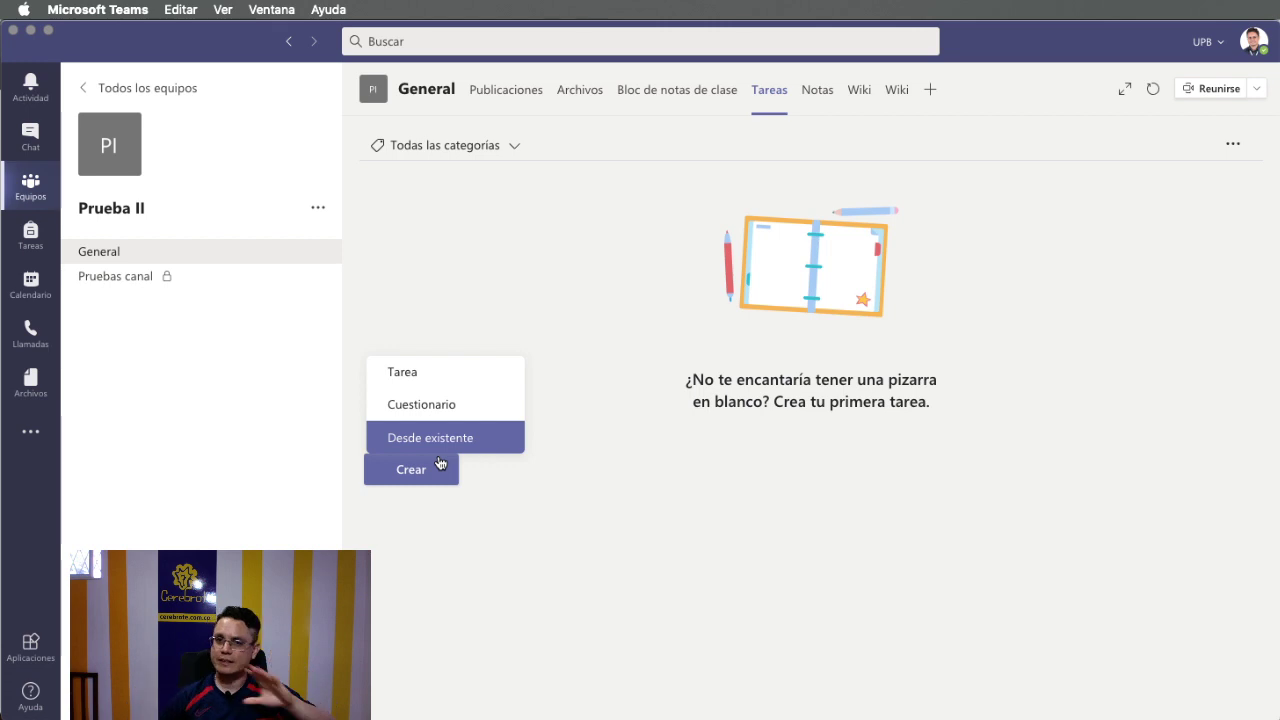
pyautogui.click(440, 376)
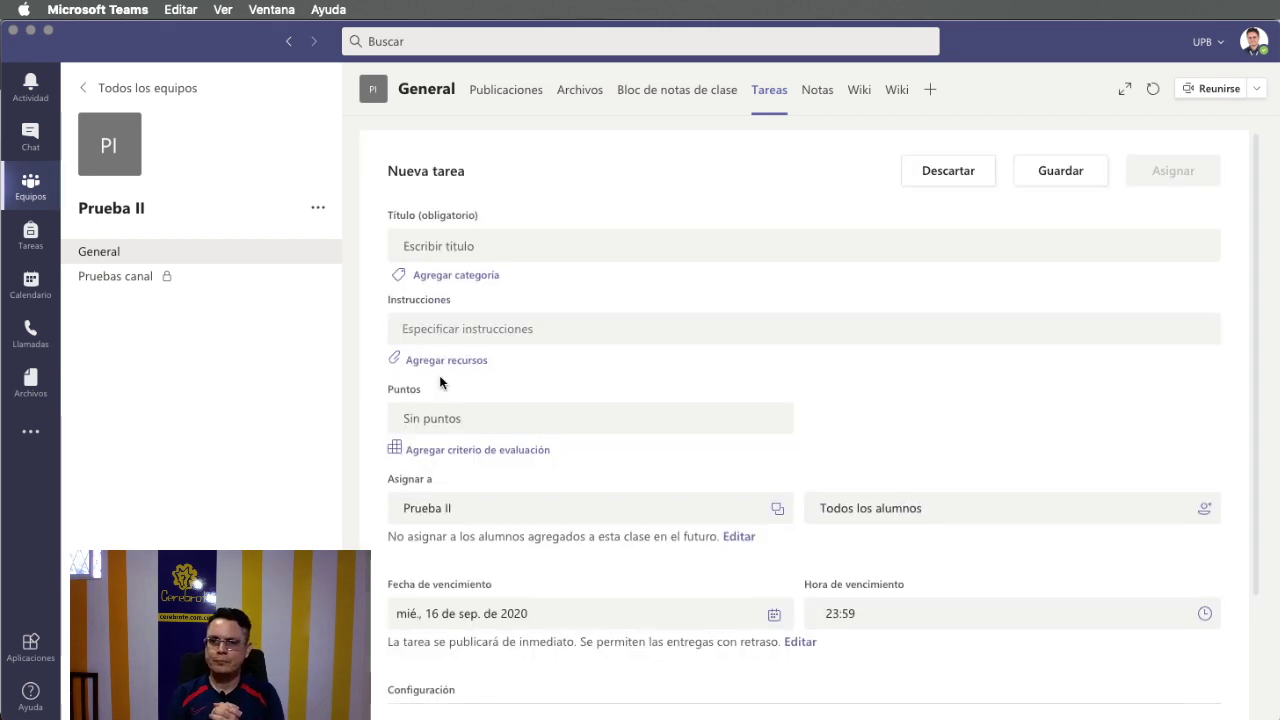
# Step: Title the new assignment "Planeación de una clase virtual"
pyautogui.click(579, 251)
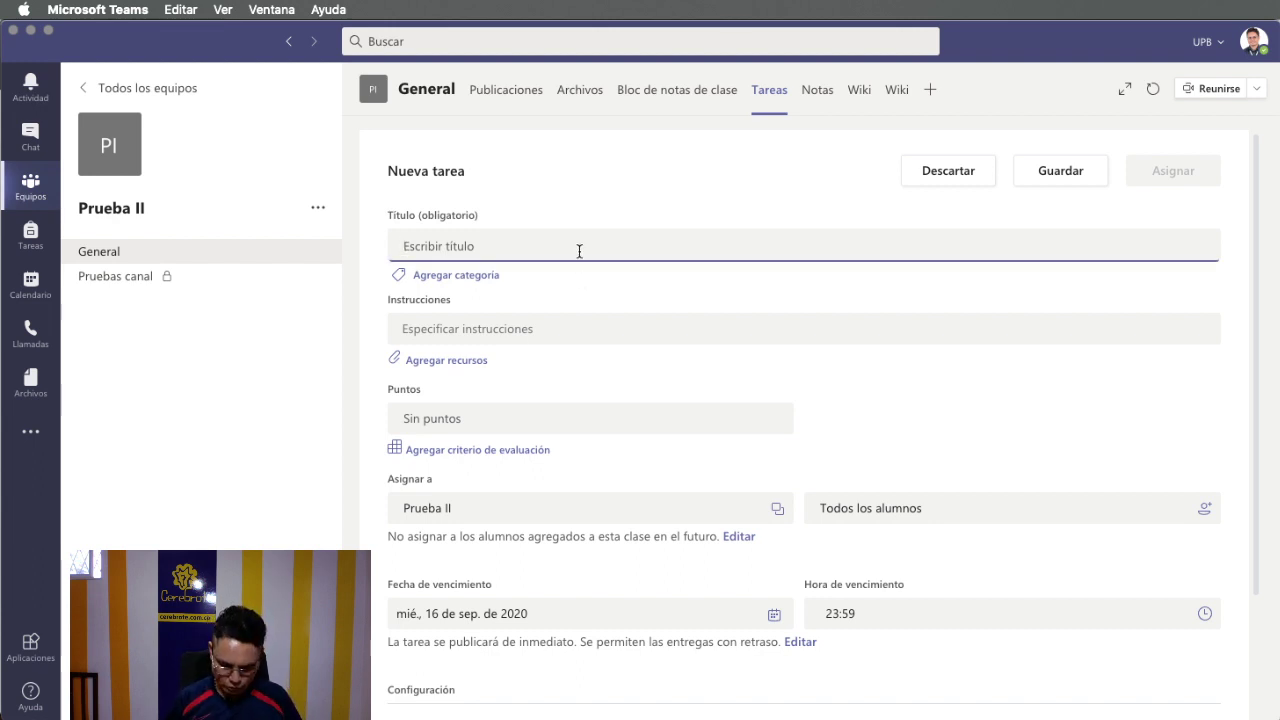
pyautogui.write('Plane')
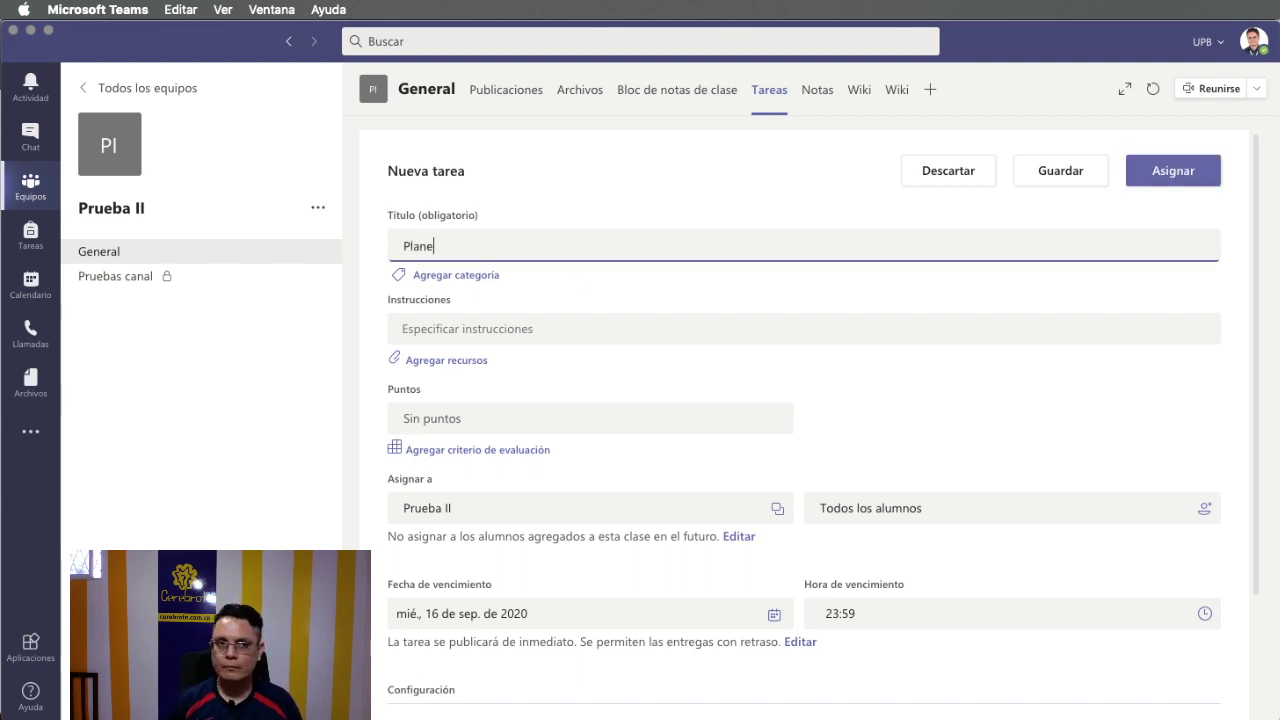
pyautogui.write('ación de ')
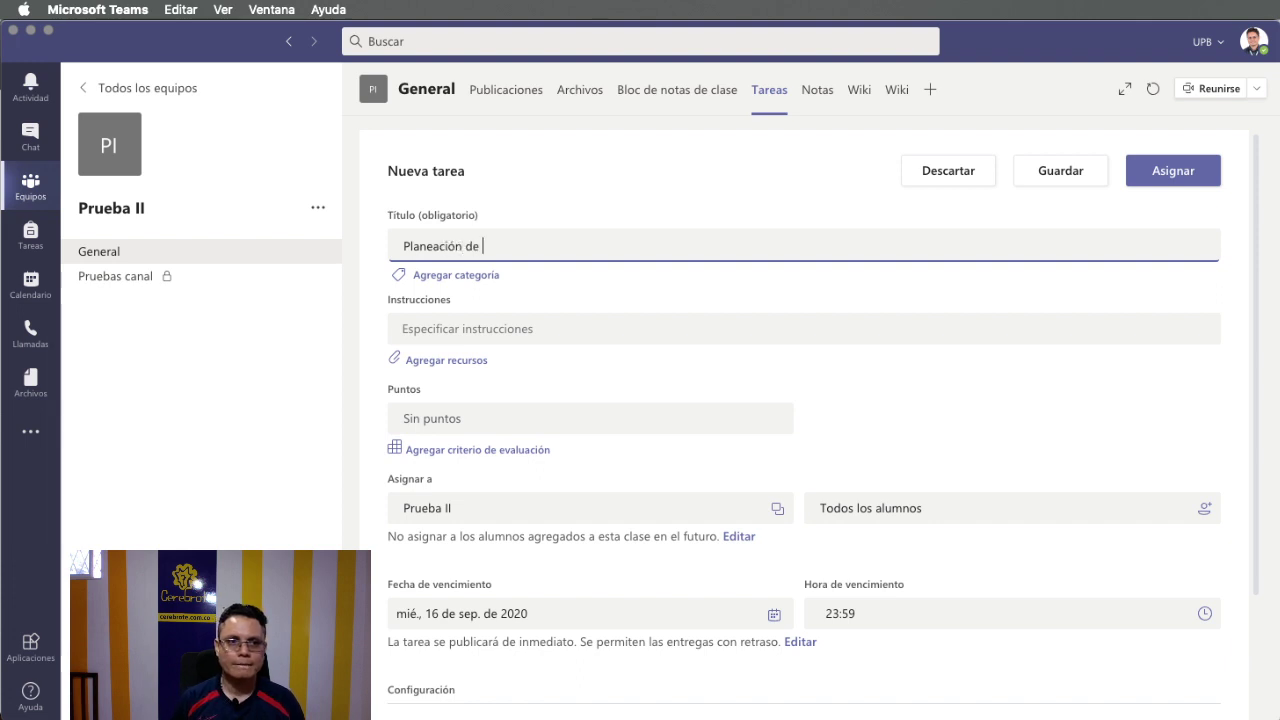
pyautogui.write('una clase virtual')
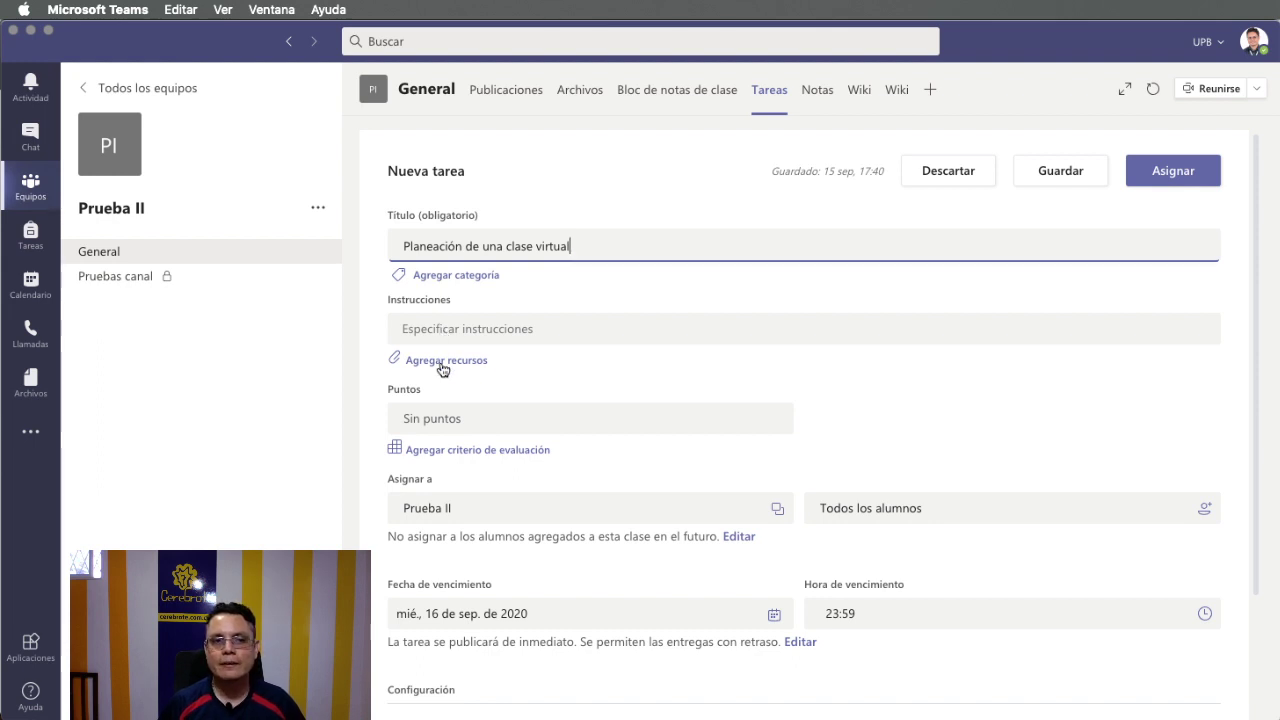
# Step: Enter the assignment instructions "Por favor revise el siguente video y haga un pequeño resumen no superior a 500 palabras en Word."
pyautogui.click(490, 324)
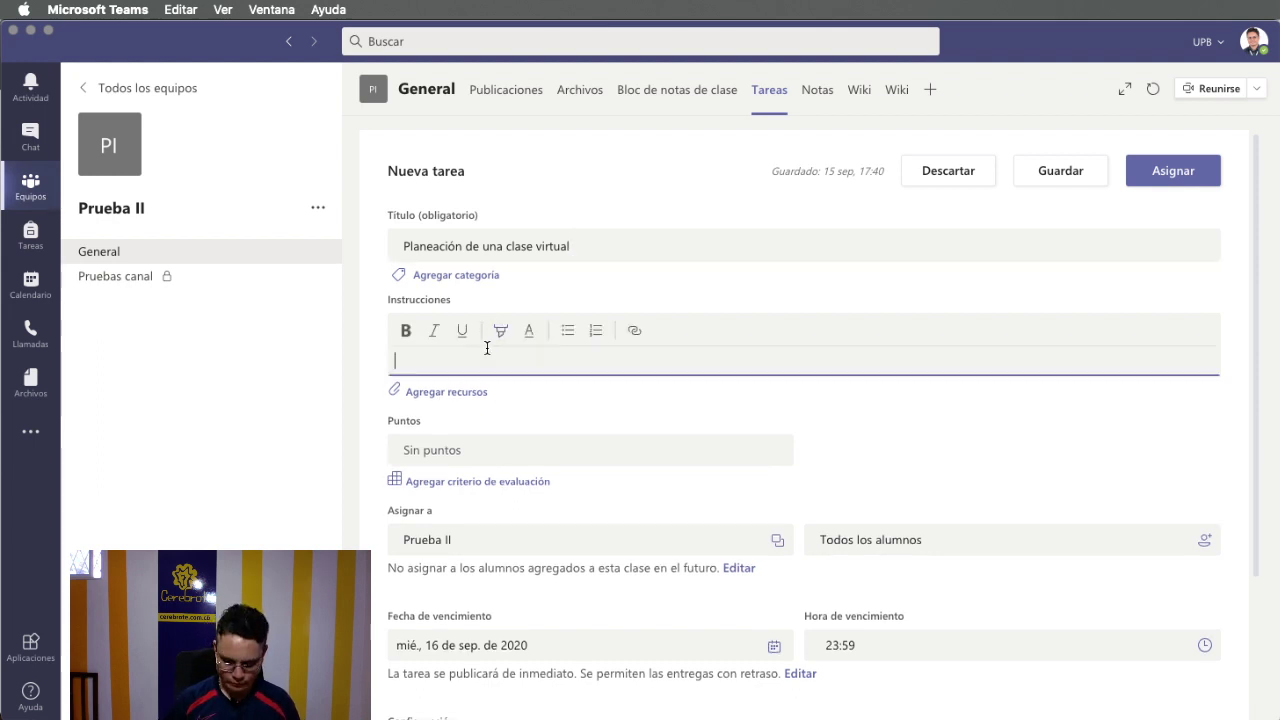
pyautogui.write('Por favor revise el sie')
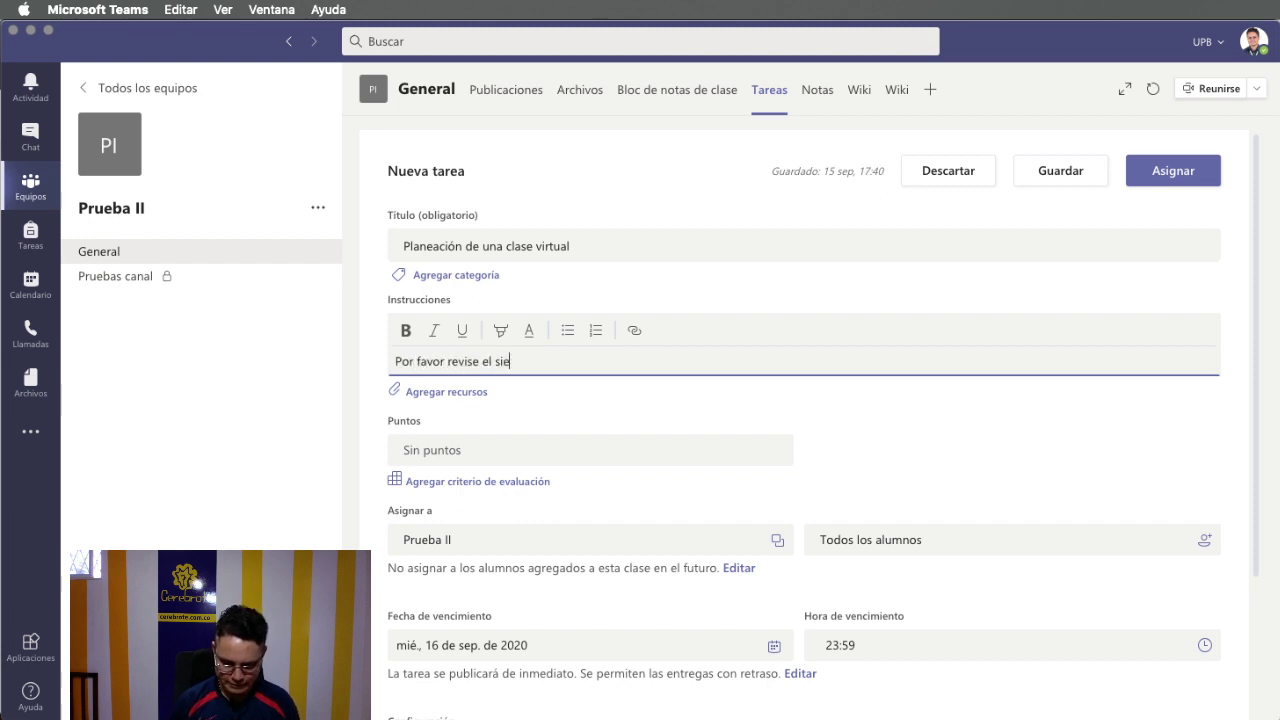
pyautogui.press('BackSpace')
pyautogui.write('guente ')
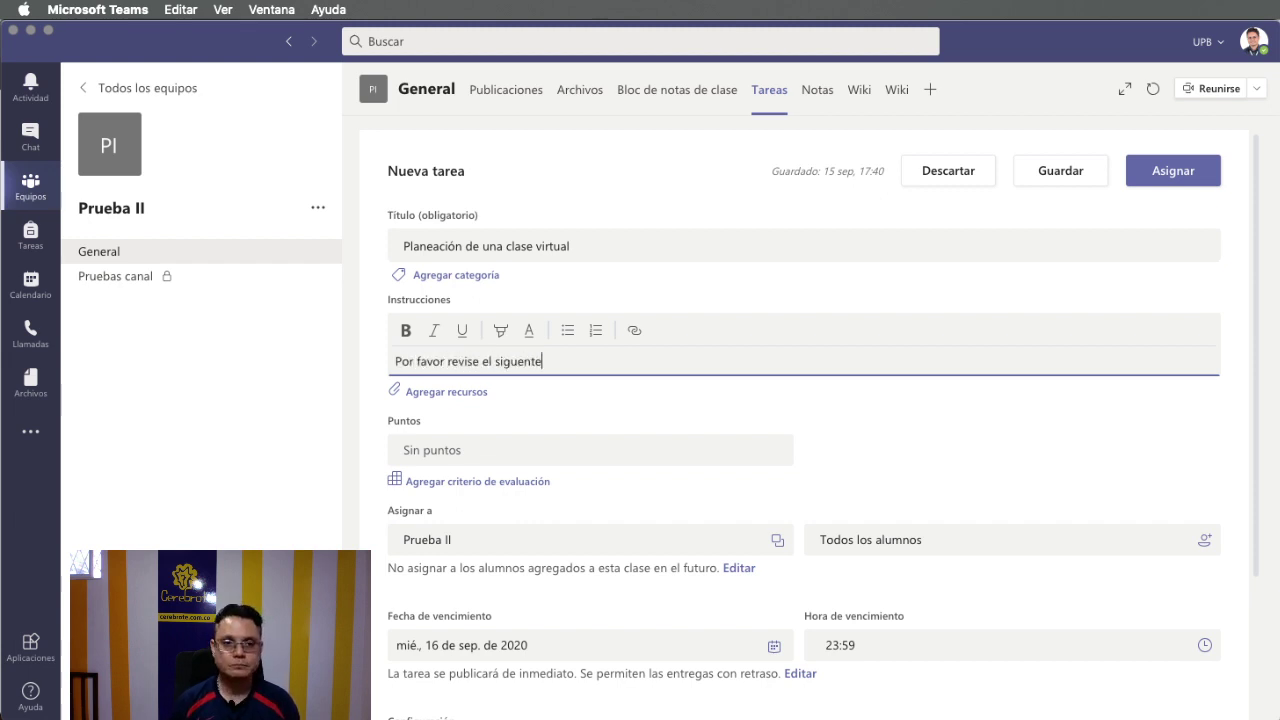
pyautogui.write('video')
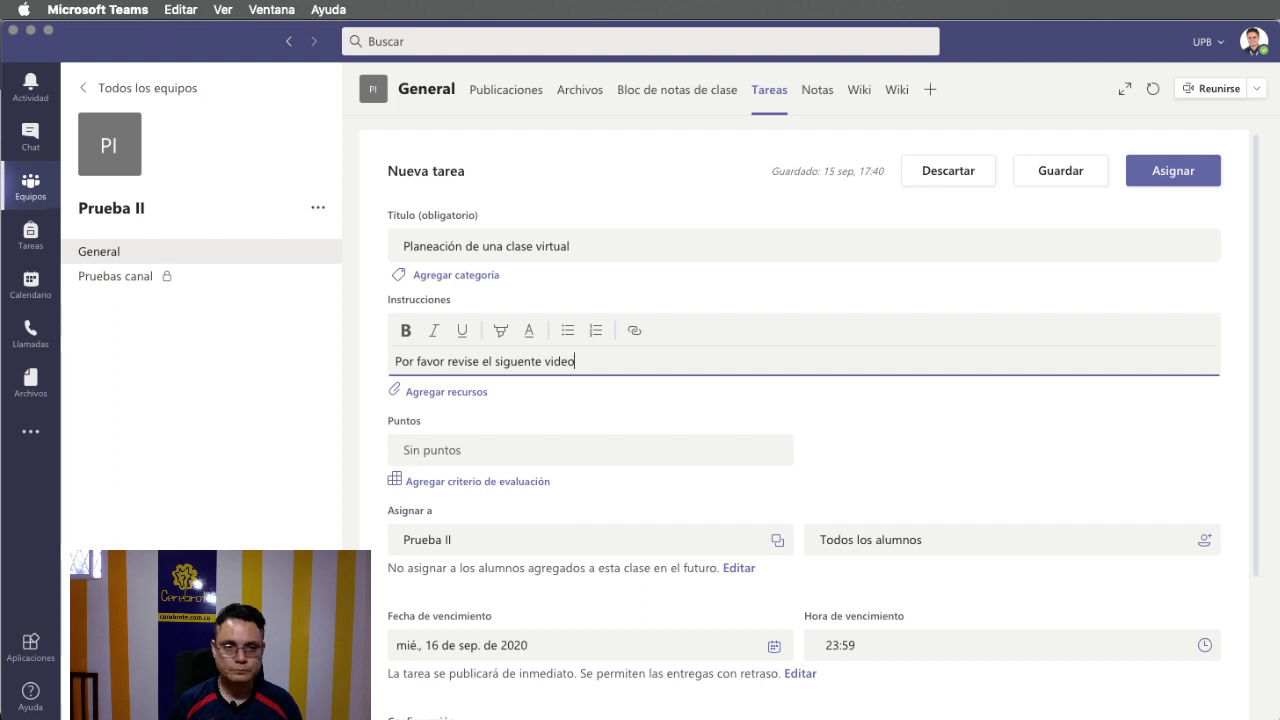
pyautogui.write(' y ')
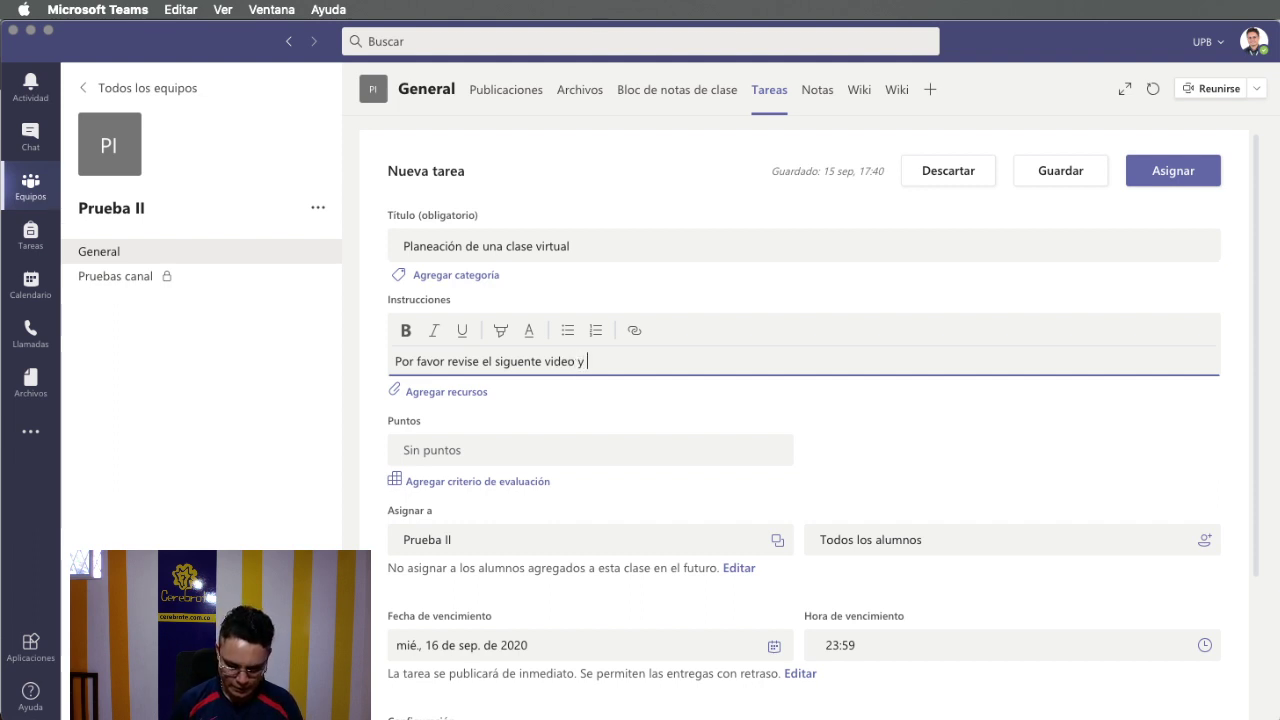
pyautogui.write('haga un pe')
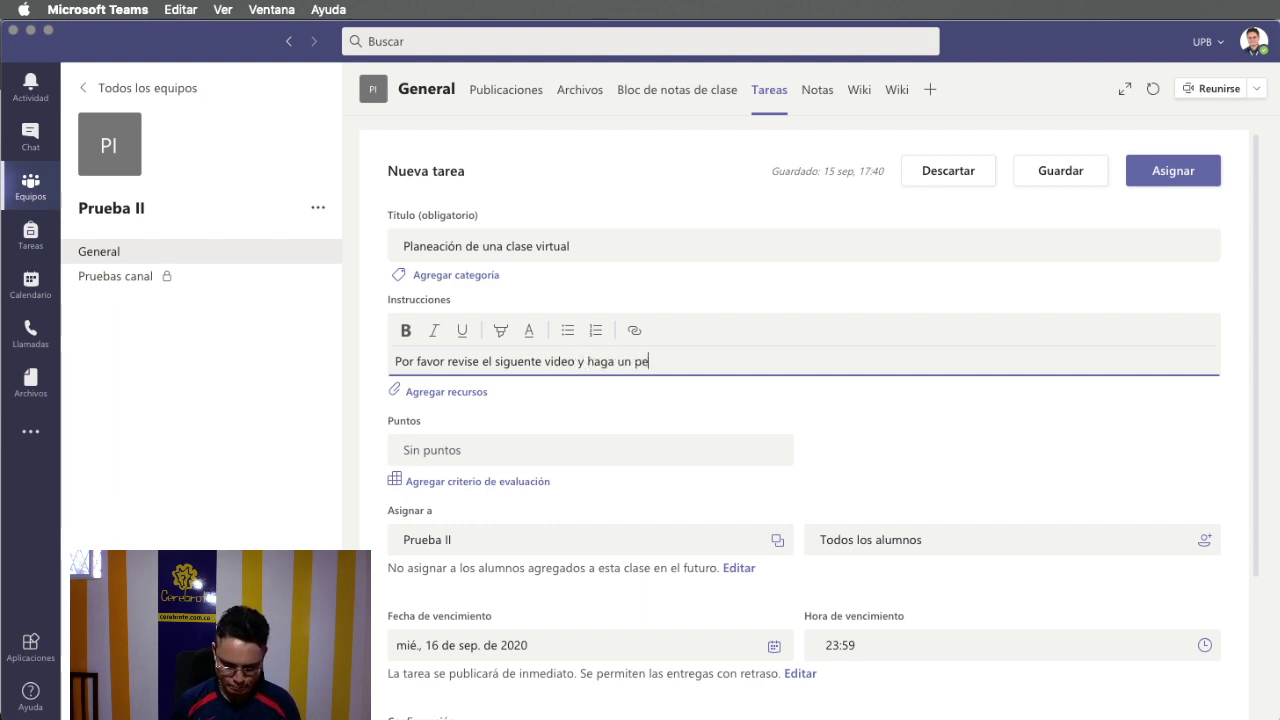
pyautogui.write('queño resumen')
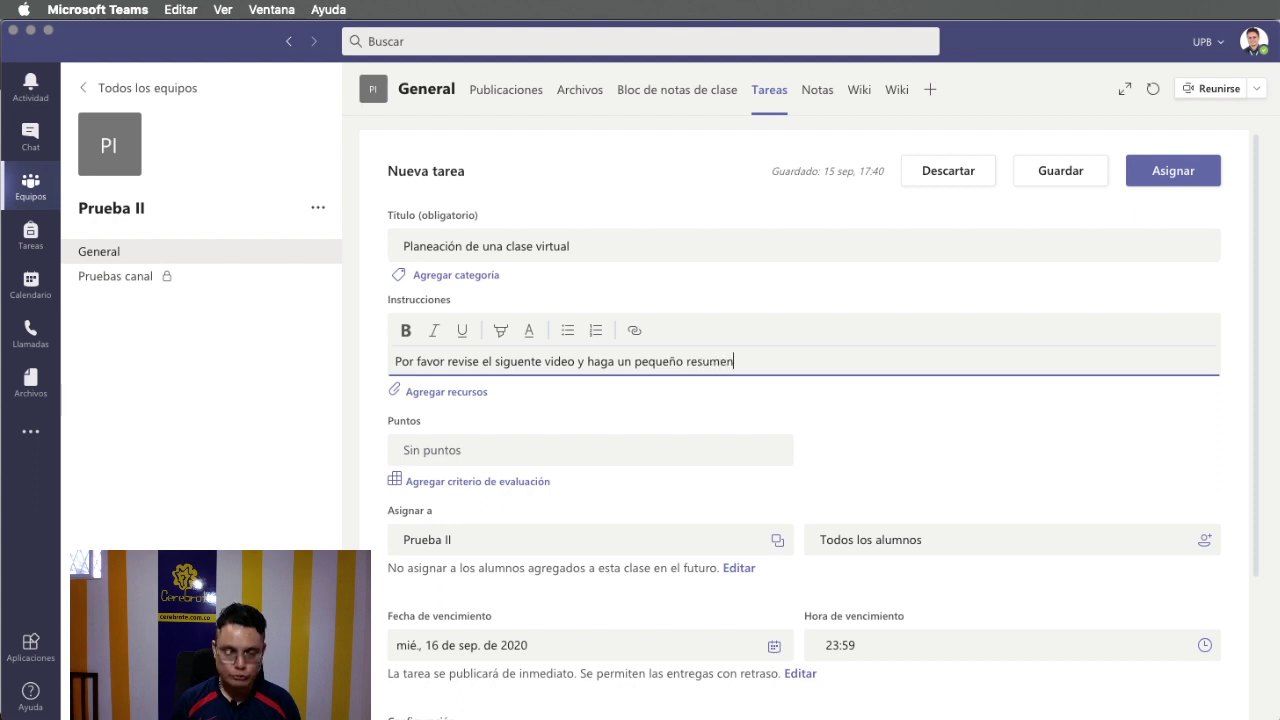
pyautogui.write(' no sup')
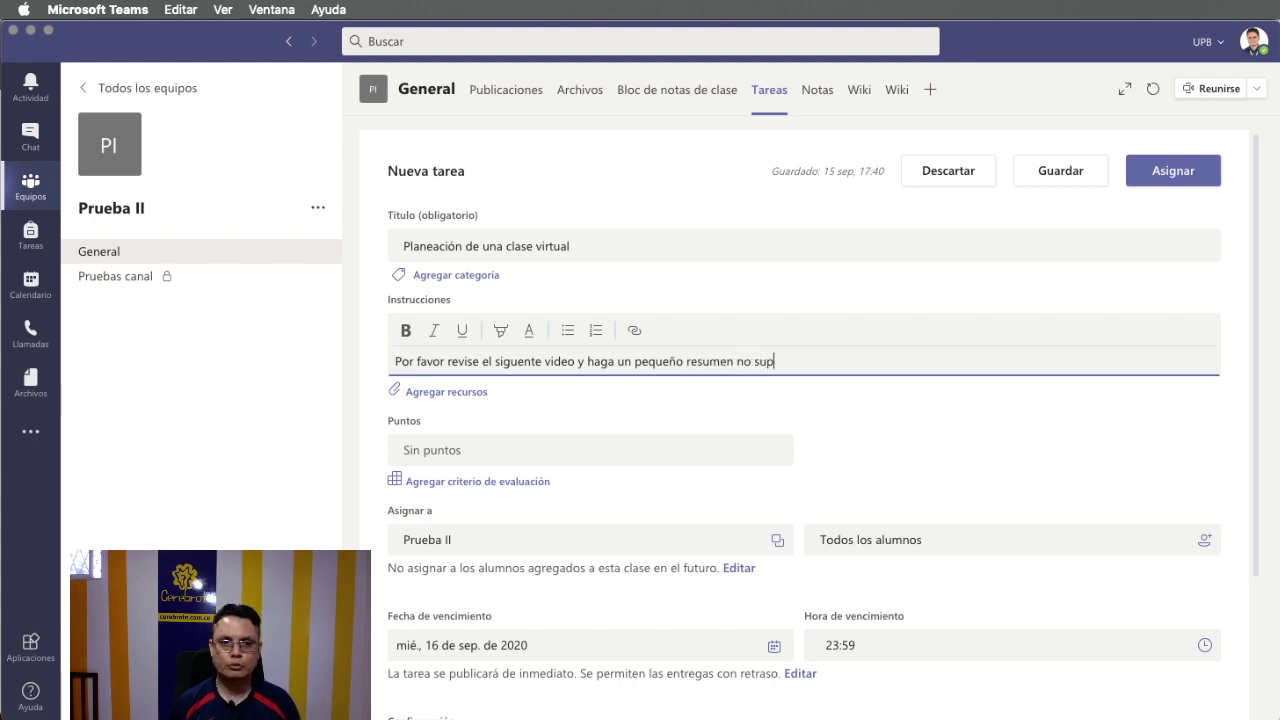
pyautogui.write('erior a ')
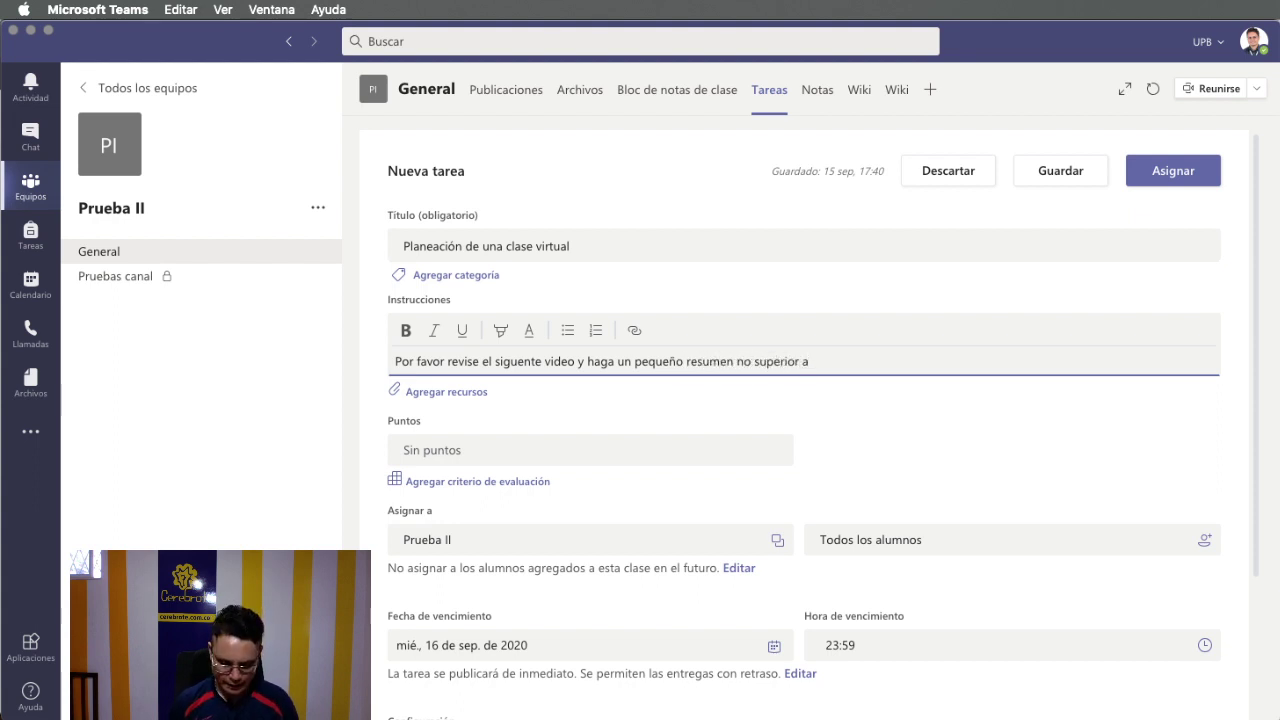
pyautogui.write('500 palabraz')
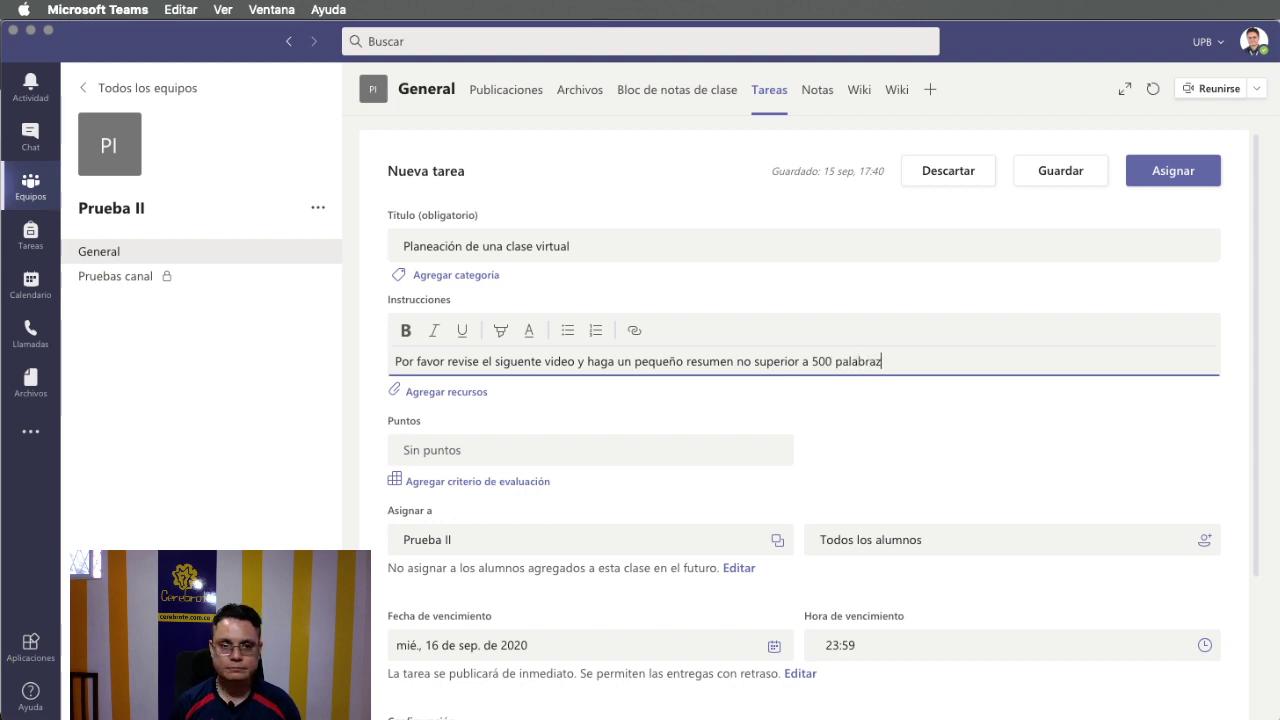
pyautogui.press('BackSpace')
pyautogui.write('s en word.')
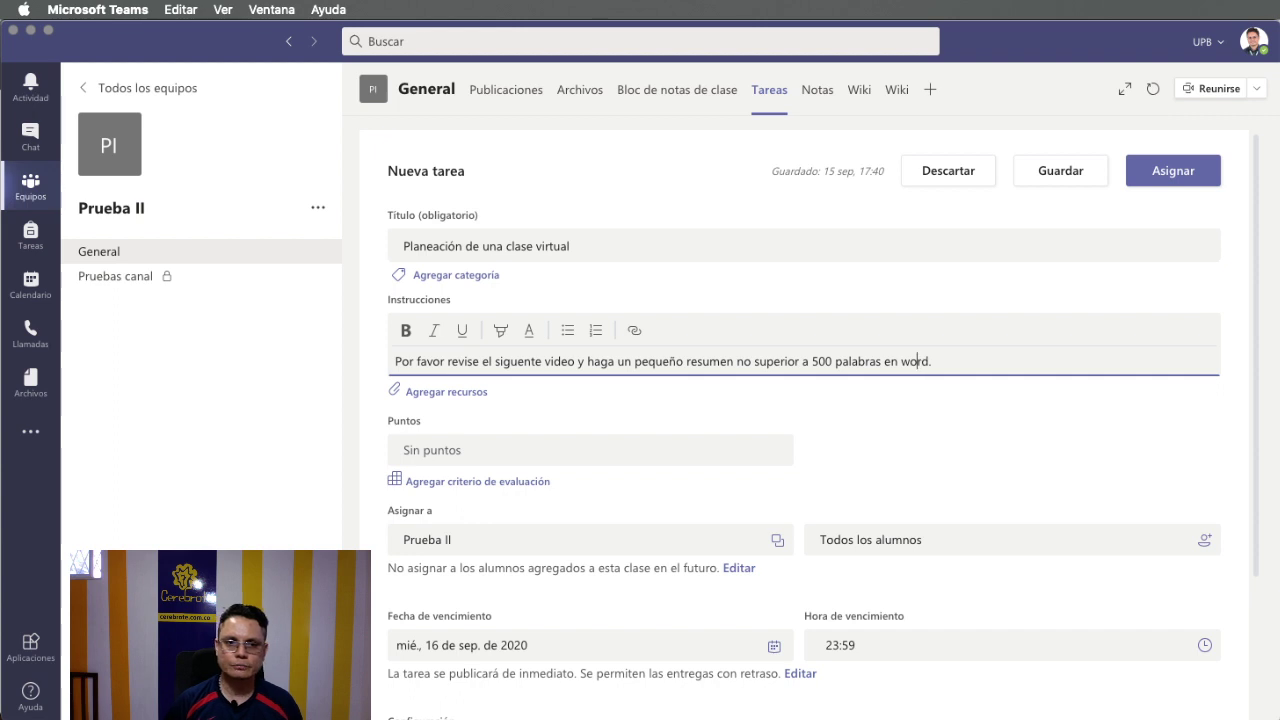
pyautogui.press('BackSpace')
pyautogui.write('W')
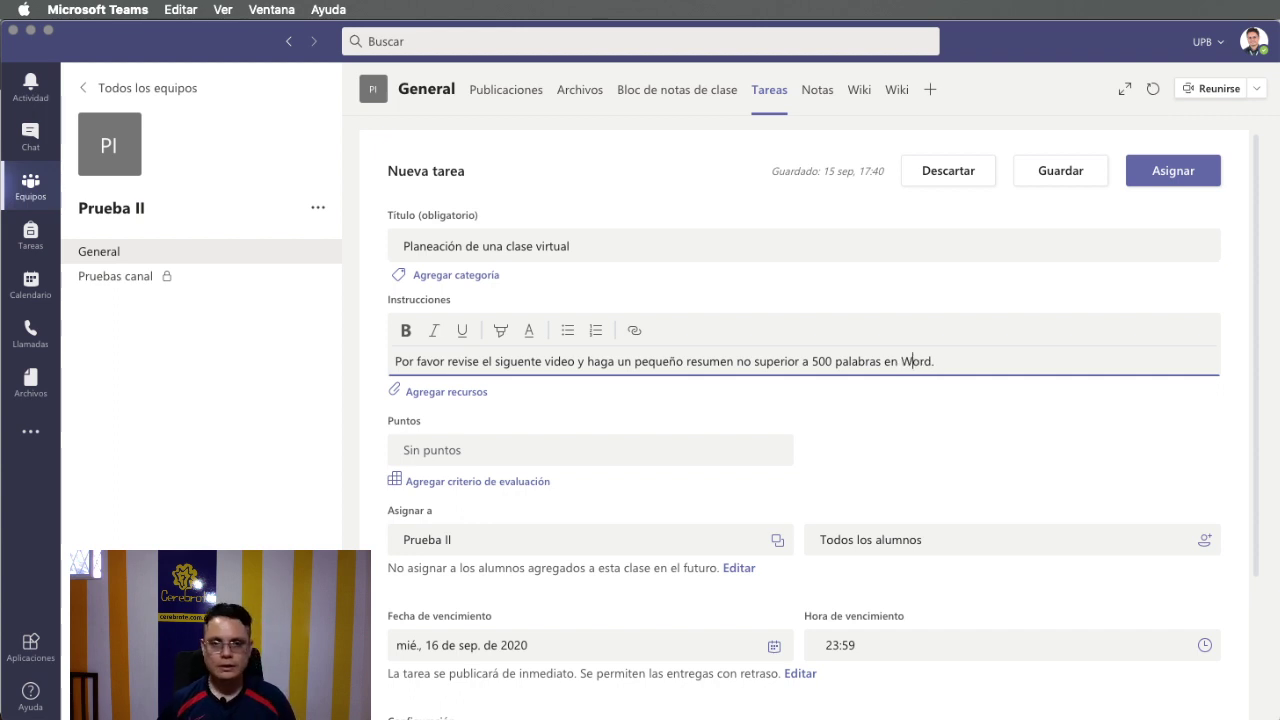
pyautogui.click(617, 363)
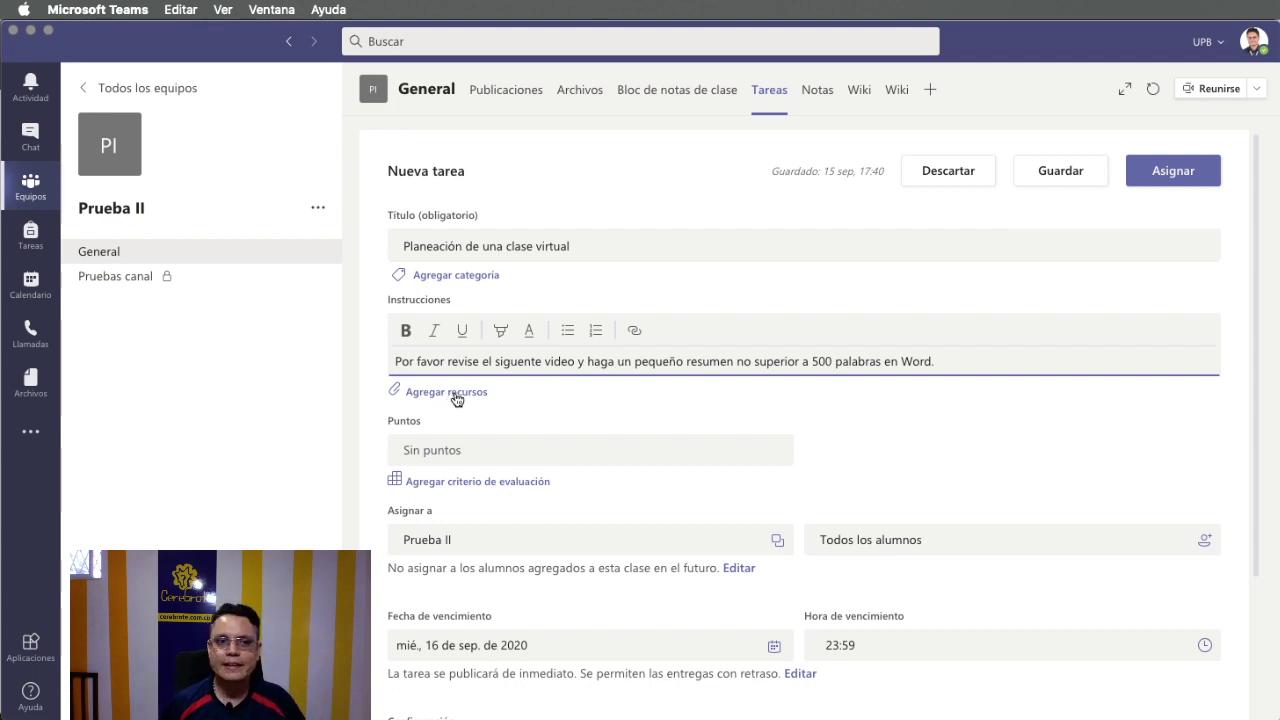
# Step: Open the assignment's add-resources dialog, and switch to Chrome to copy the web address of the open YouTube video
pyautogui.click(455, 399)
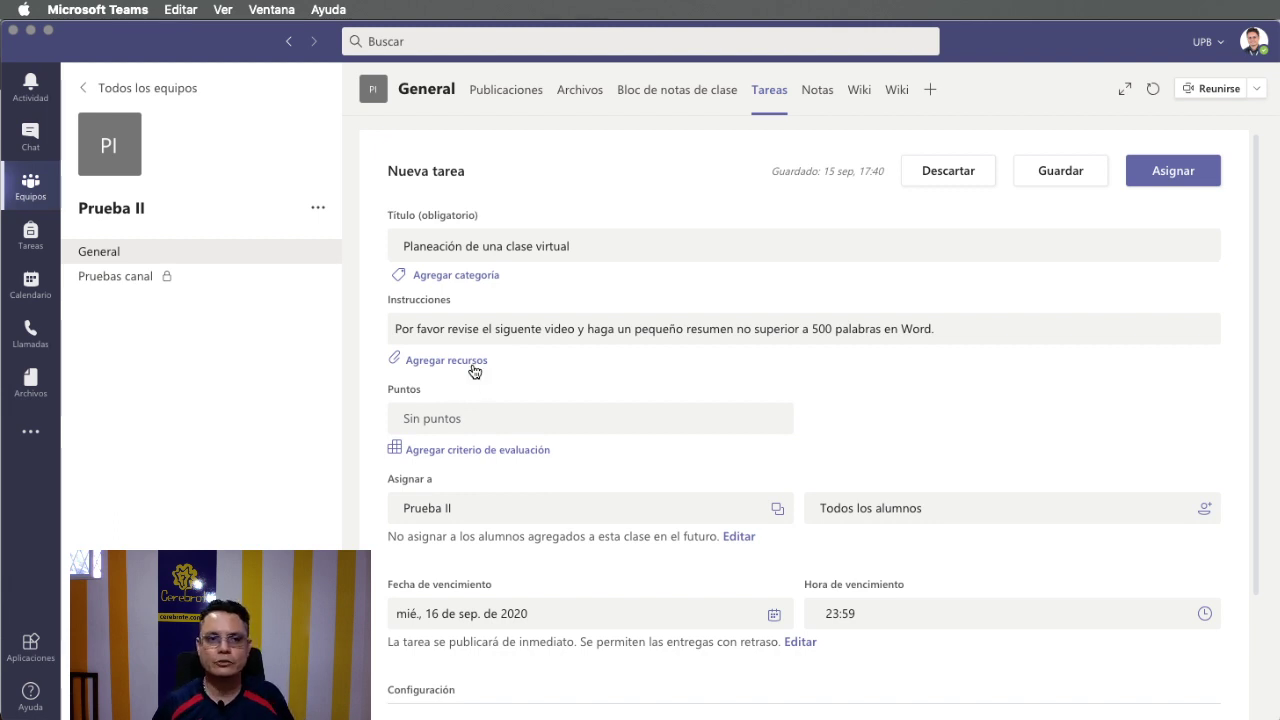
pyautogui.click(471, 361)
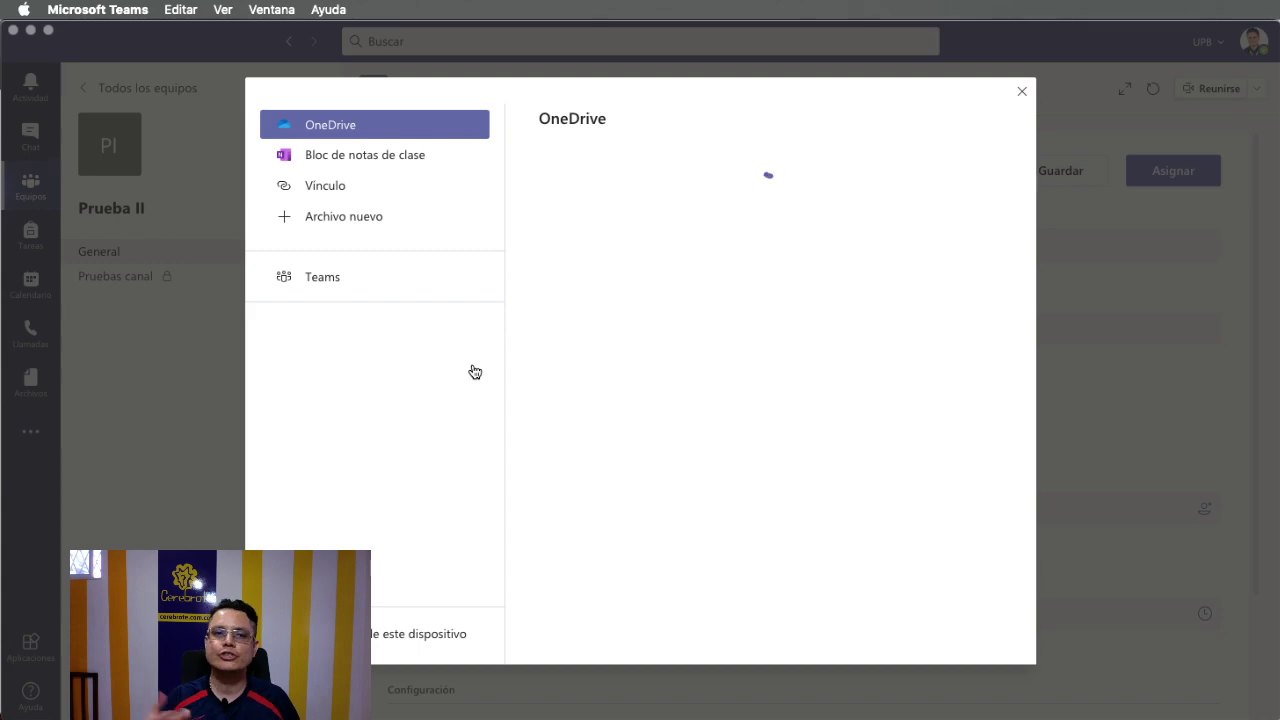
pyautogui.press('super+Tab')
pyautogui.press('super+Tab')
pyautogui.press('super+Tab')
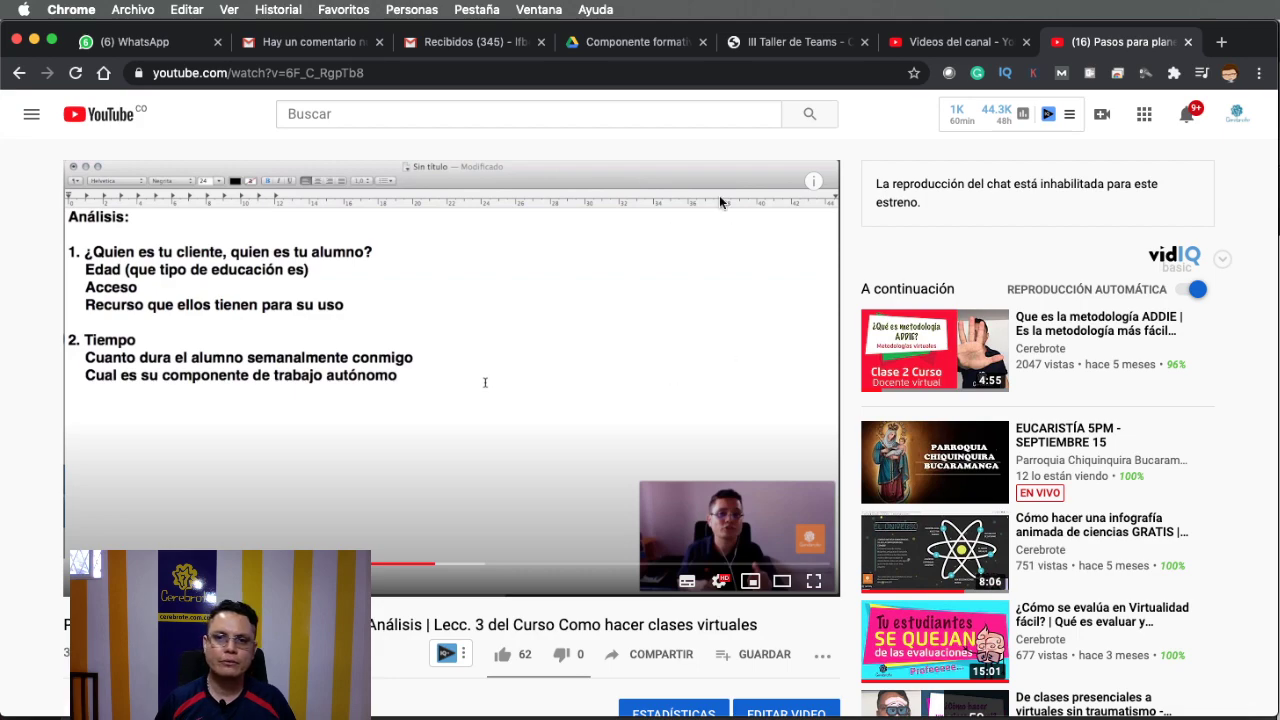
pyautogui.scroll(-5, 600, 371)
pyautogui.scroll(5, 600, 371)
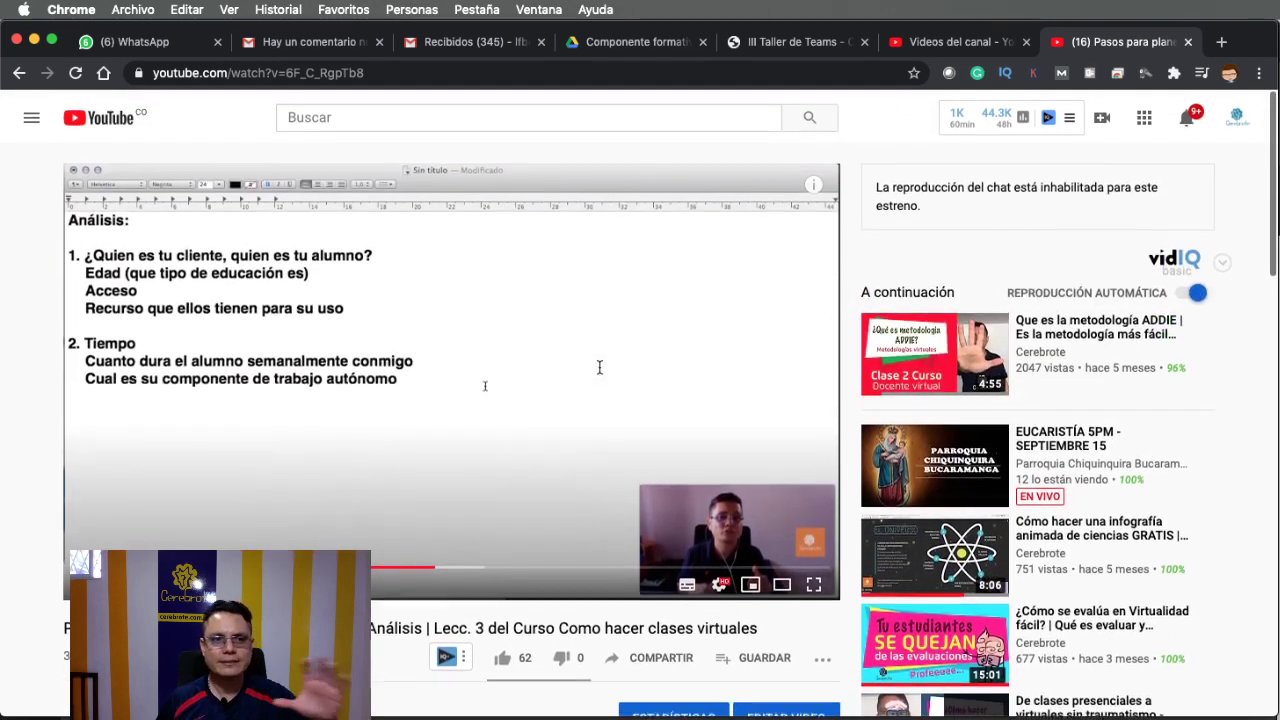
pyautogui.click(260, 73)
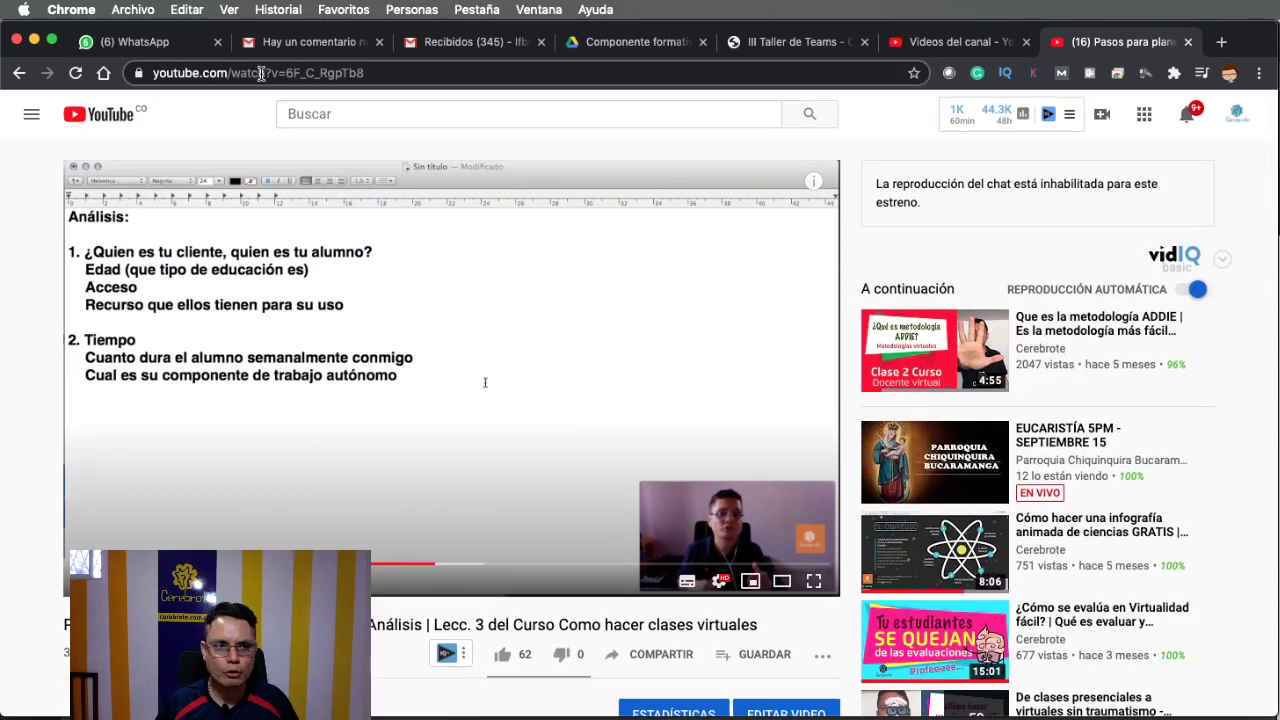
pyautogui.press('super+c')
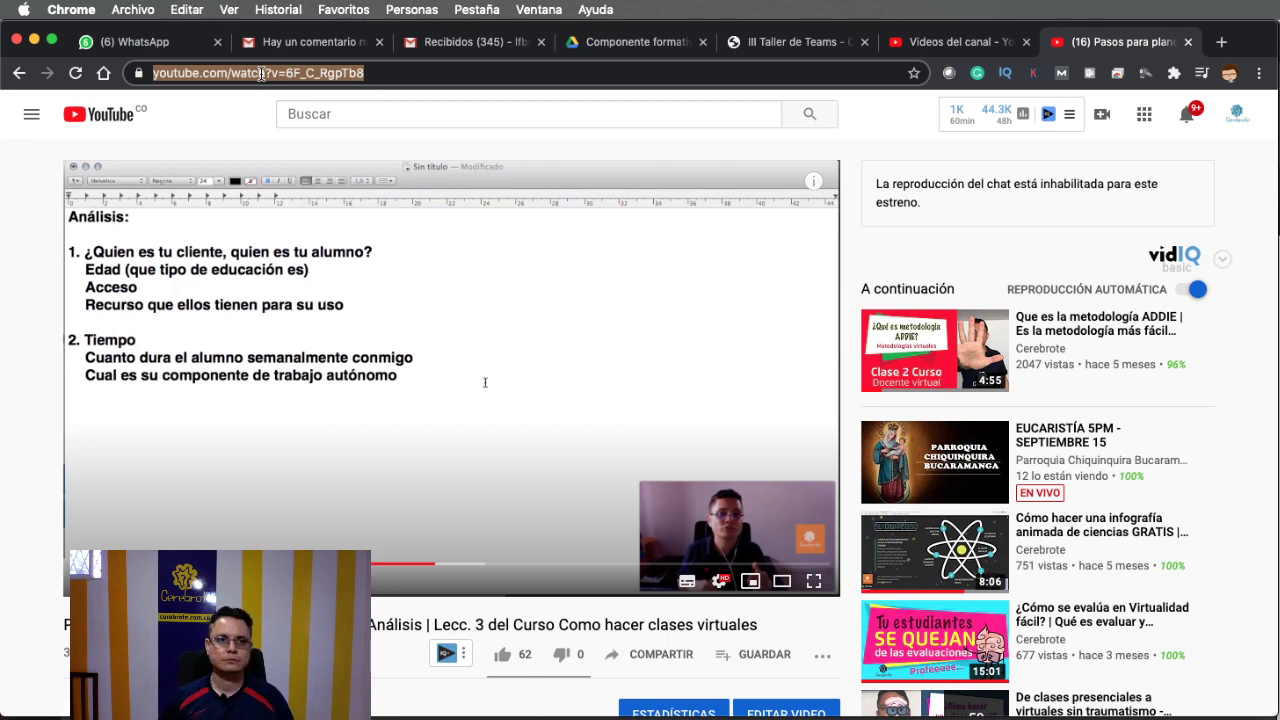
# Step: Return to Microsoft Teams and paste the copied YouTube address as the web address of a link resource
pyautogui.press('super+Tab')
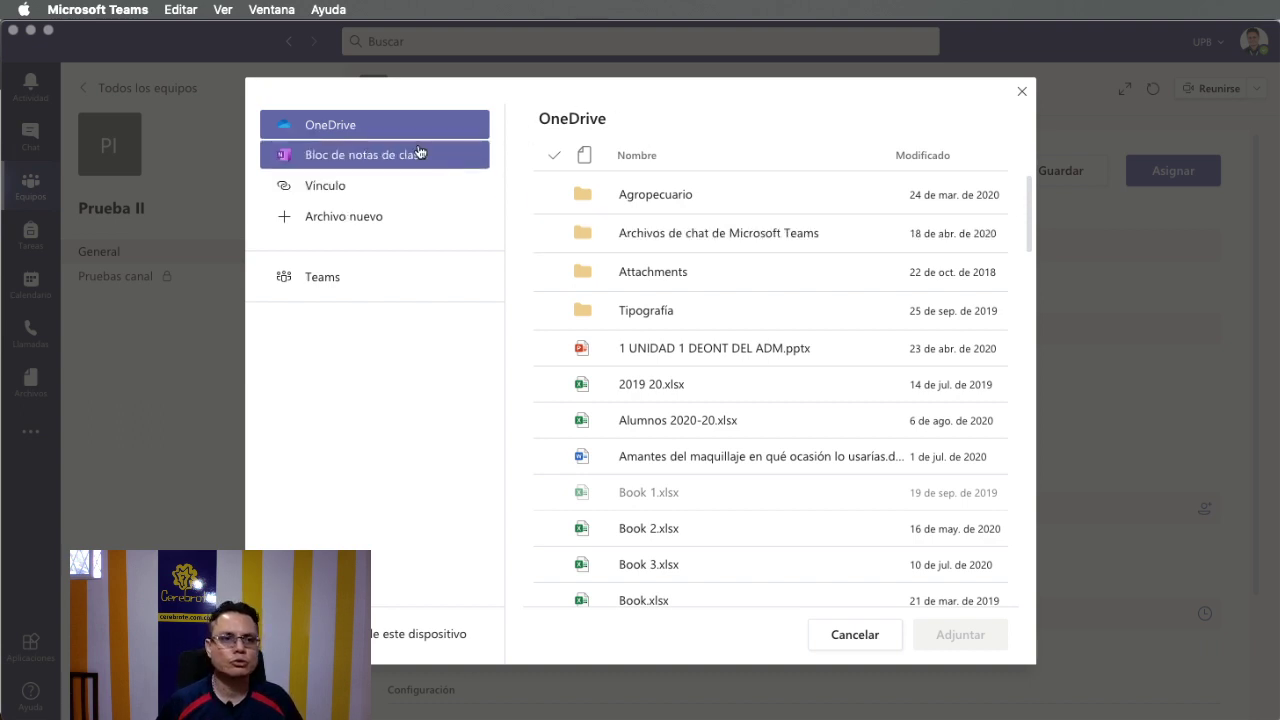
pyautogui.click(332, 193)
pyautogui.press('super+v')
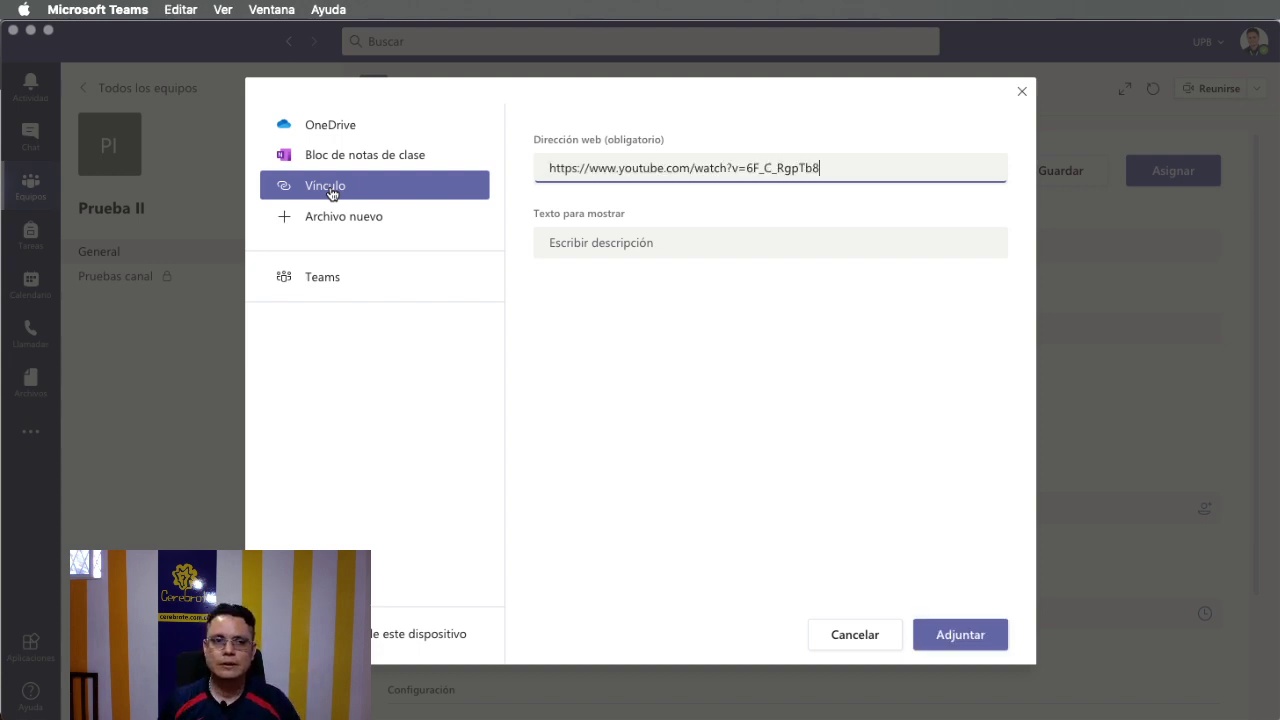
# Step: Set the link's display text to "Video de cómo preparar una clase virtual" and attach it to the assignment
pyautogui.click(621, 241)
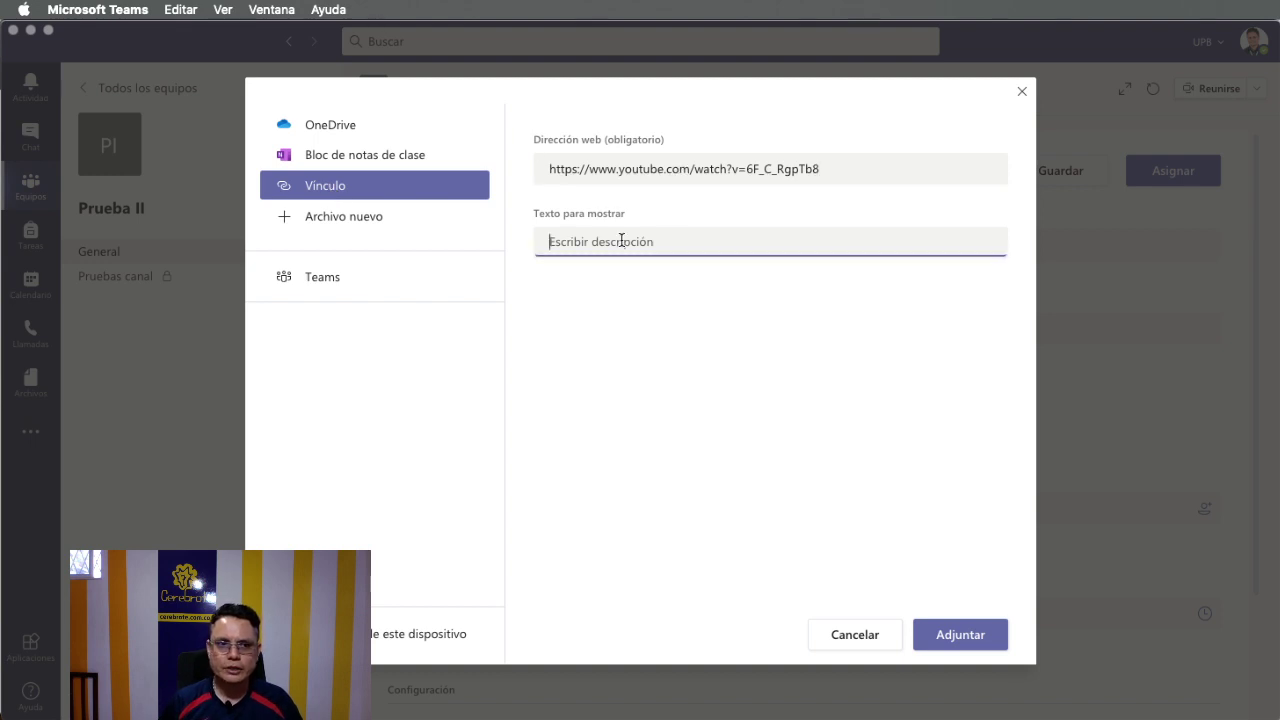
pyautogui.write('Video de co')
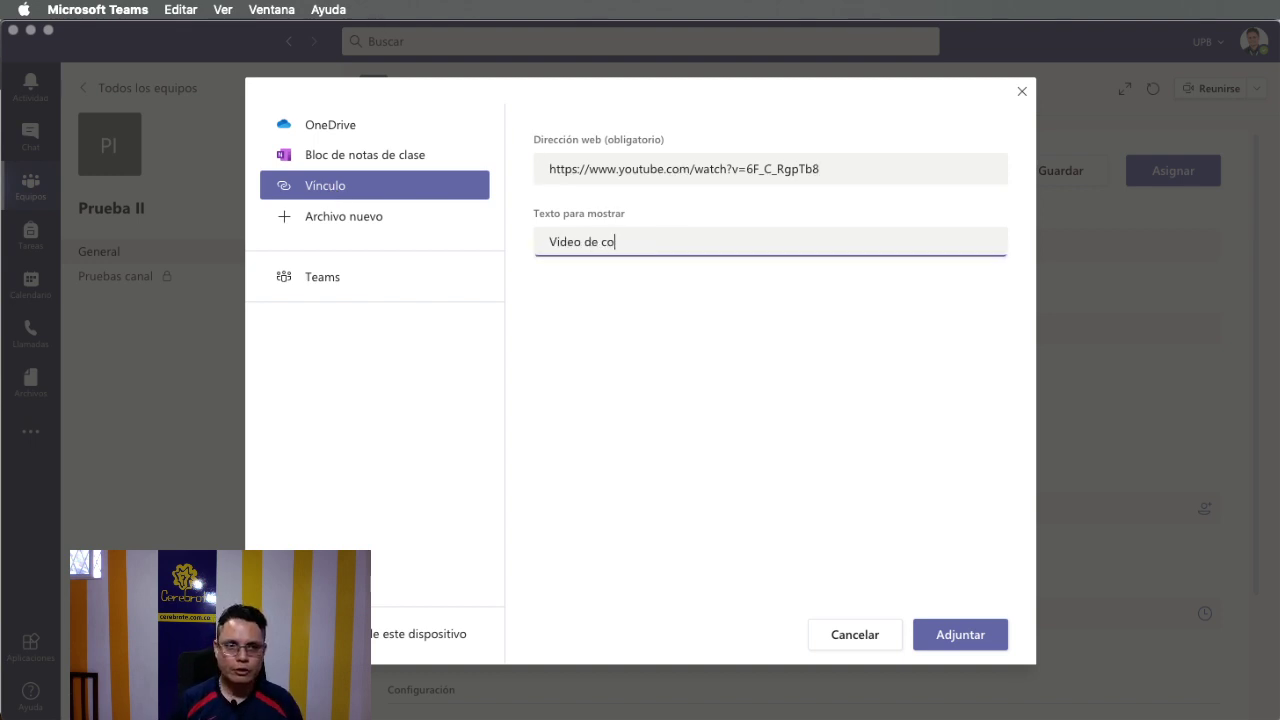
pyautogui.press('BackSpace')
pyautogui.write('ómo pre')
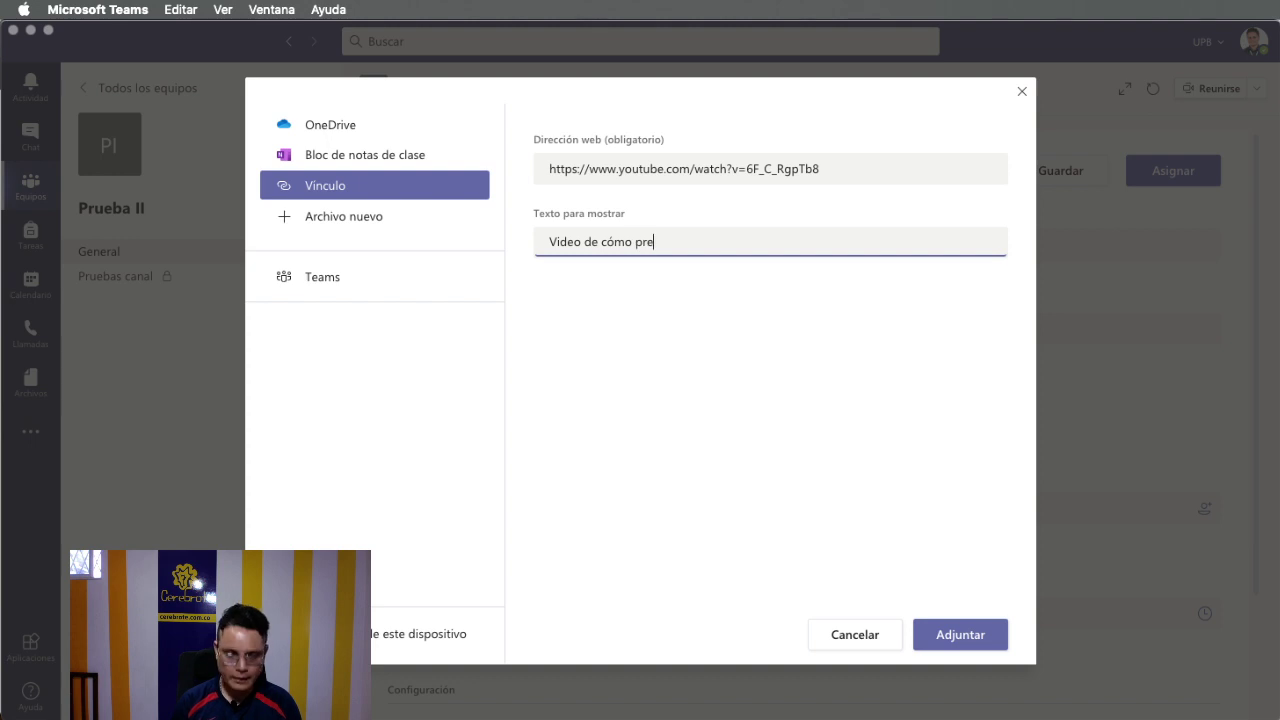
pyautogui.write('parar una clas')
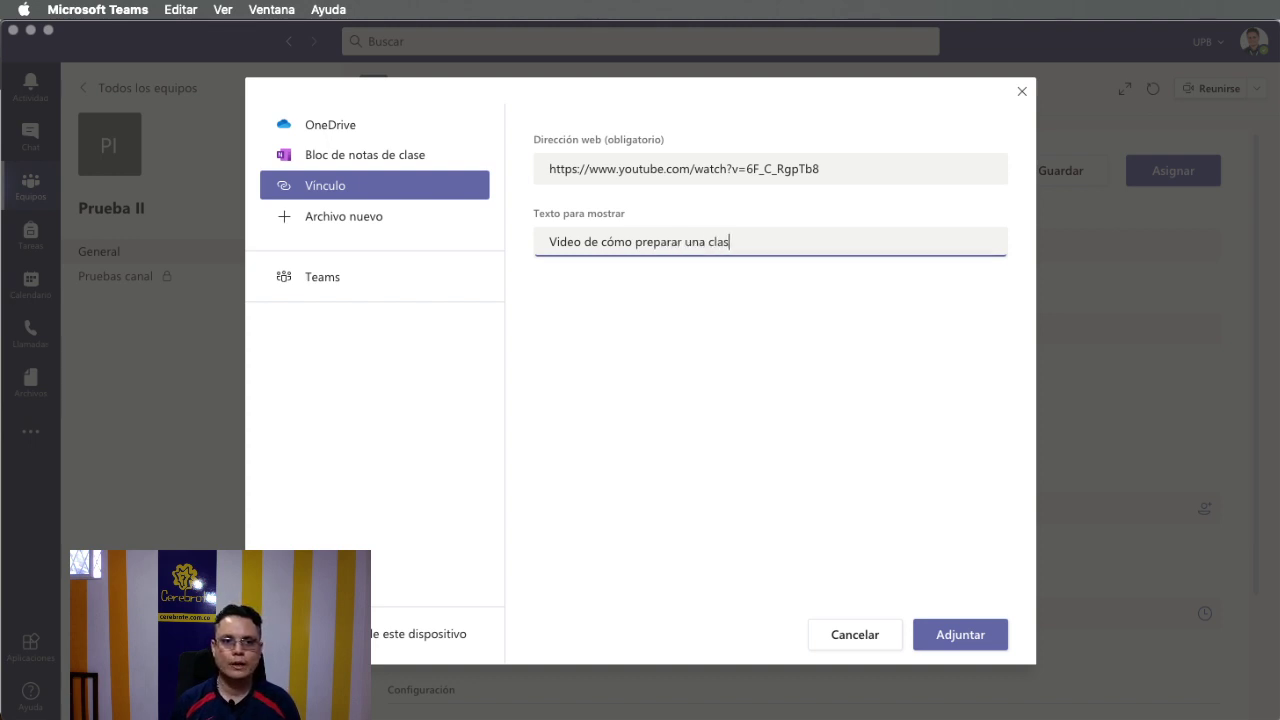
pyautogui.write('e virtual')
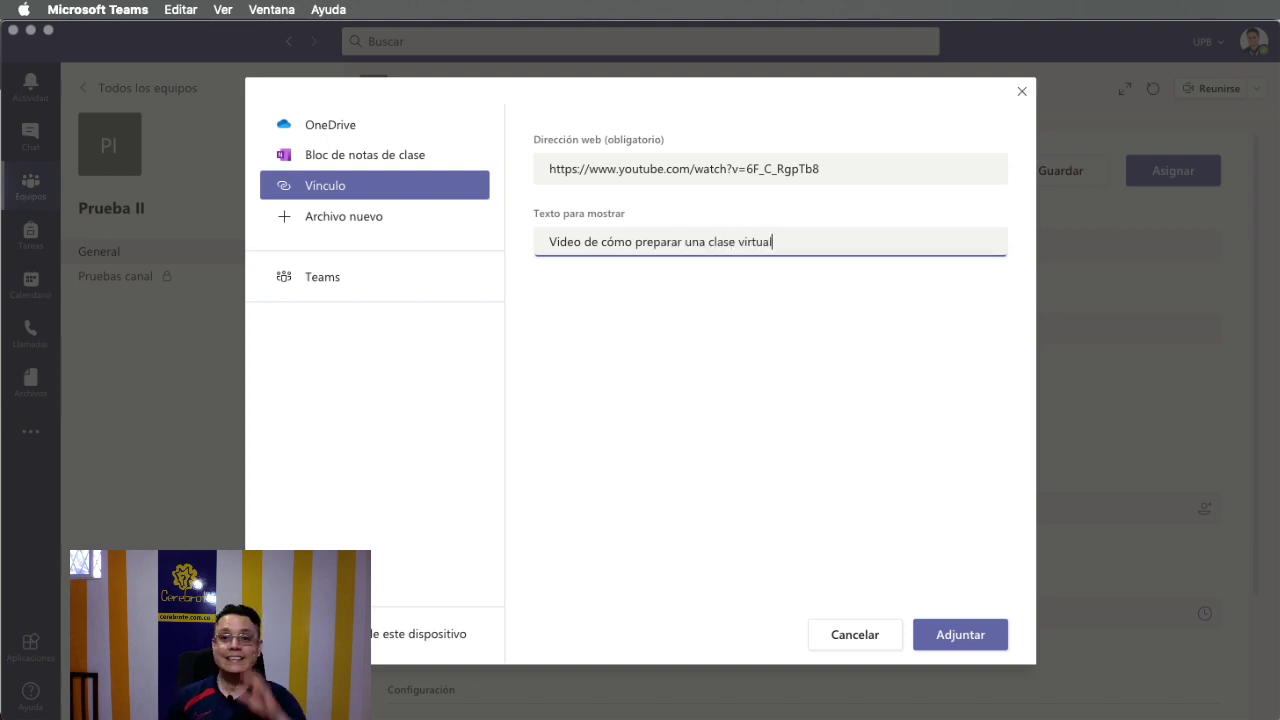
pyautogui.click(977, 645)
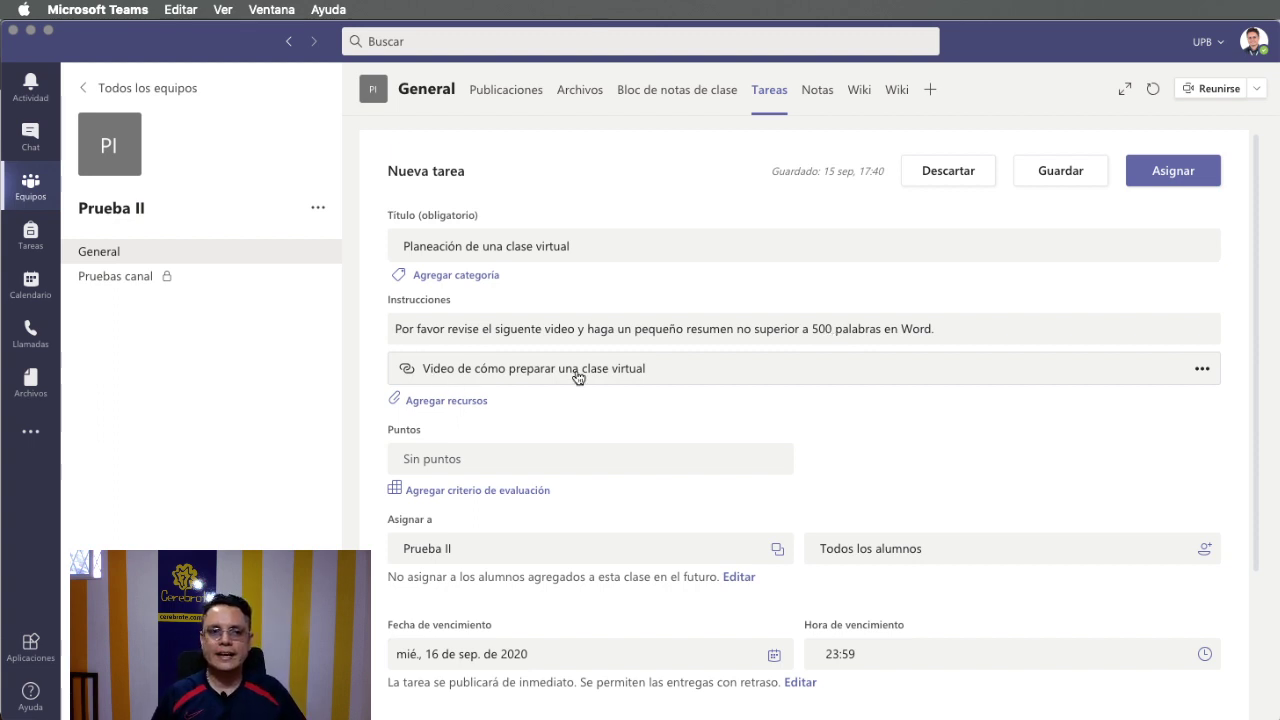
# Step: Set the assignment's points to 100
pyautogui.scroll(-3, 577, 375)
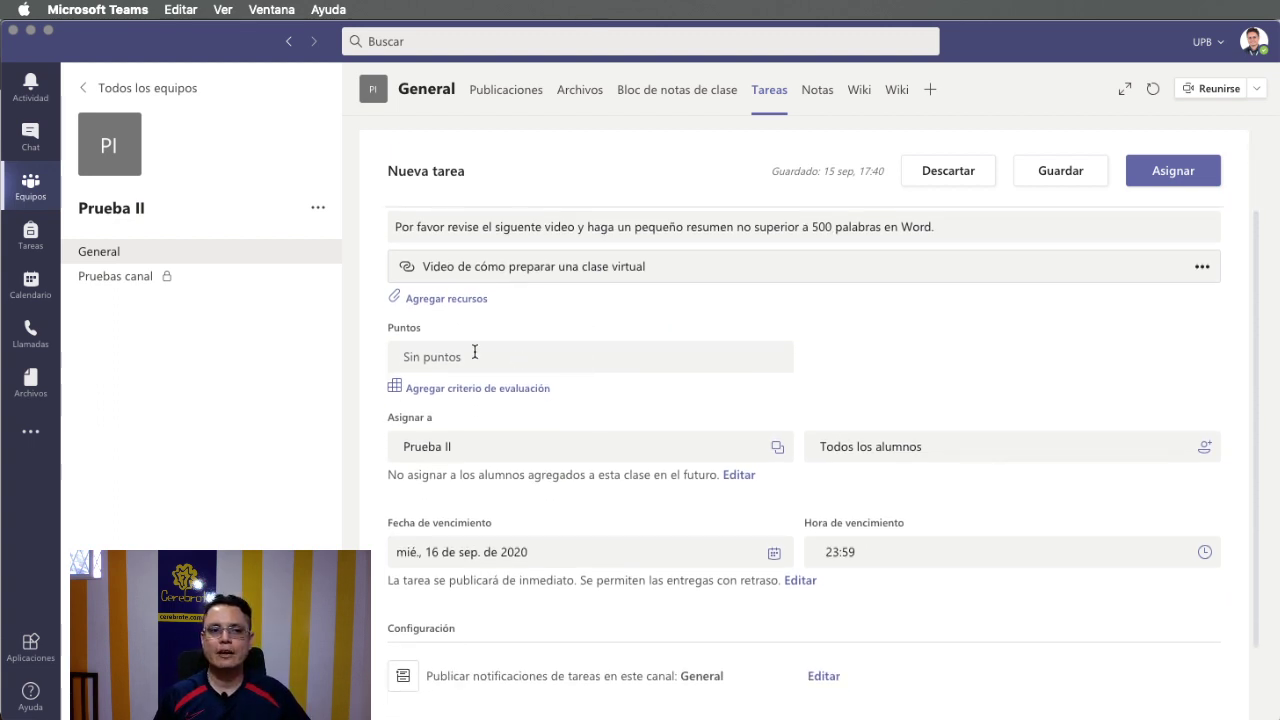
pyautogui.click(530, 360)
pyautogui.write('100')
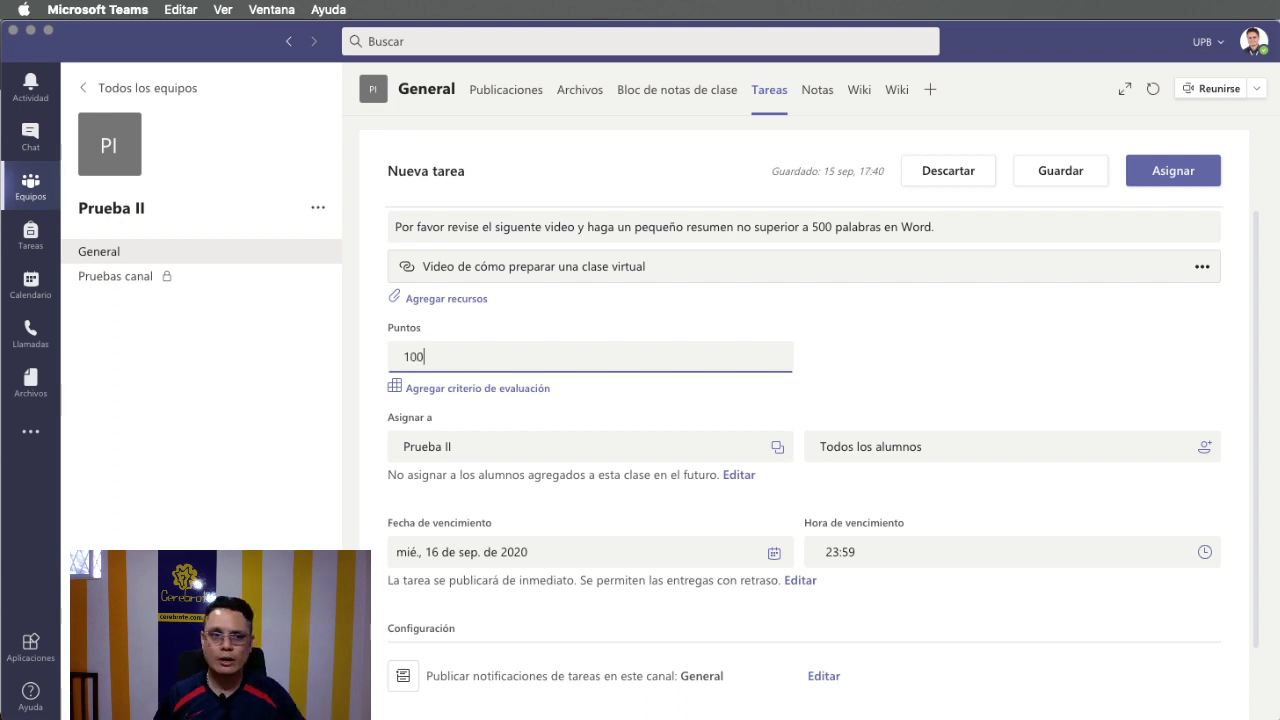
pyautogui.click(839, 374)
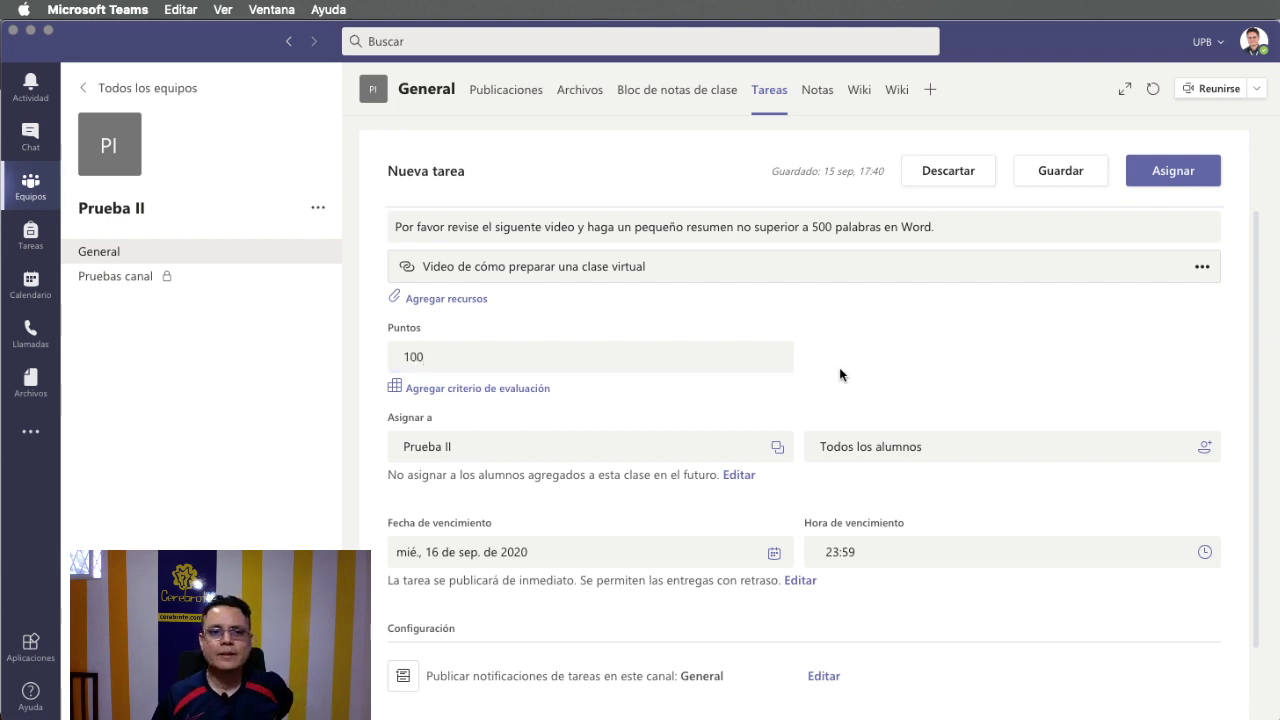
# Step: Add the classes Prueba and Emprendimiento II to those the assignment is given to, and close the class list
pyautogui.click(492, 451)
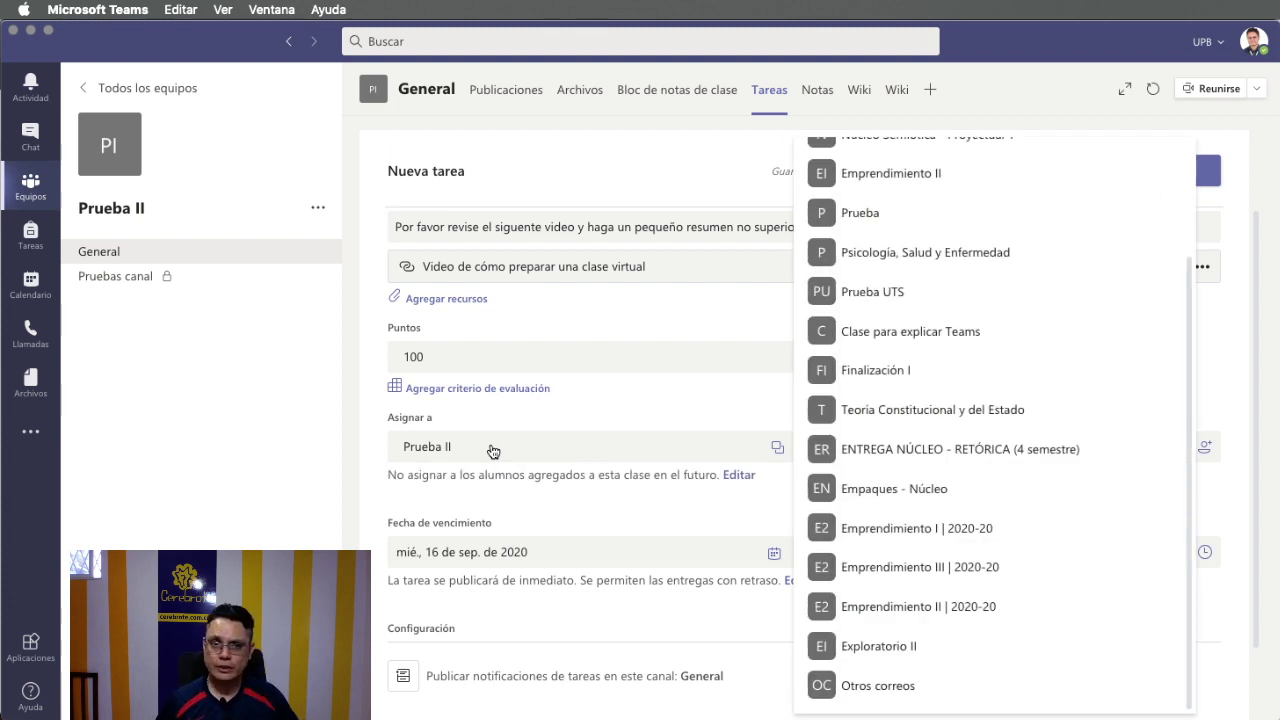
pyautogui.click(893, 222)
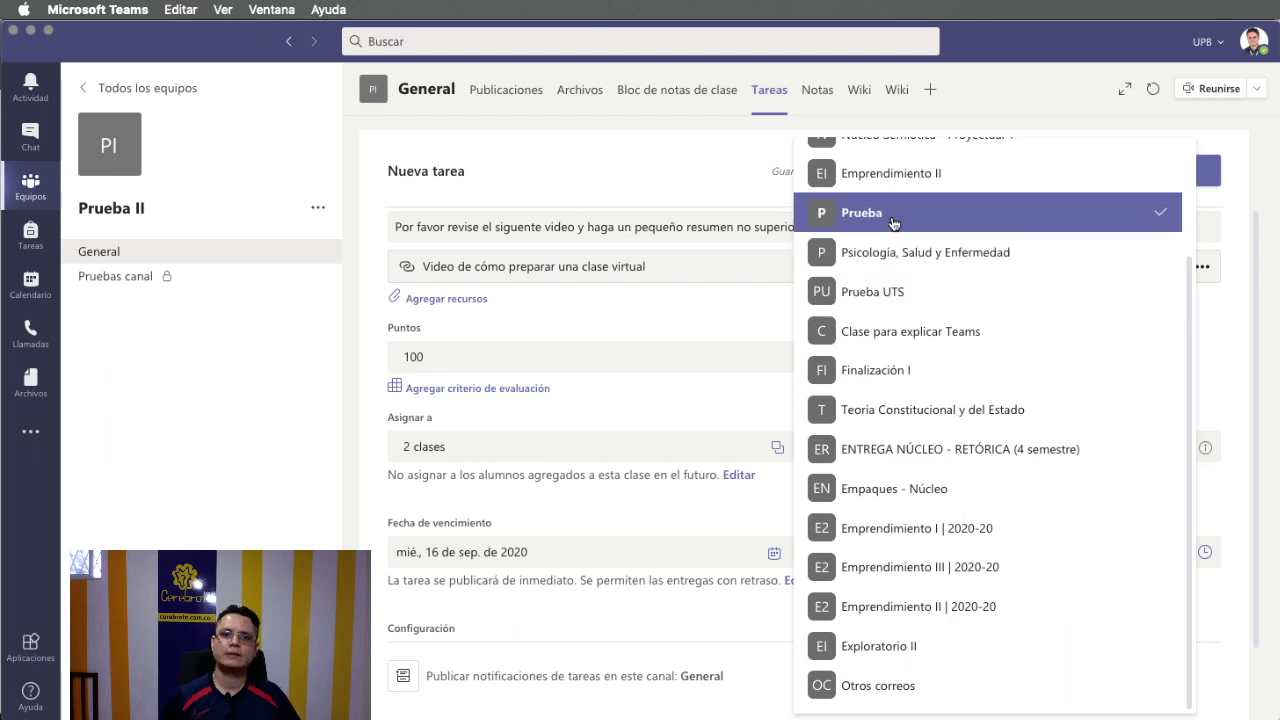
pyautogui.scroll(2, 893, 220)
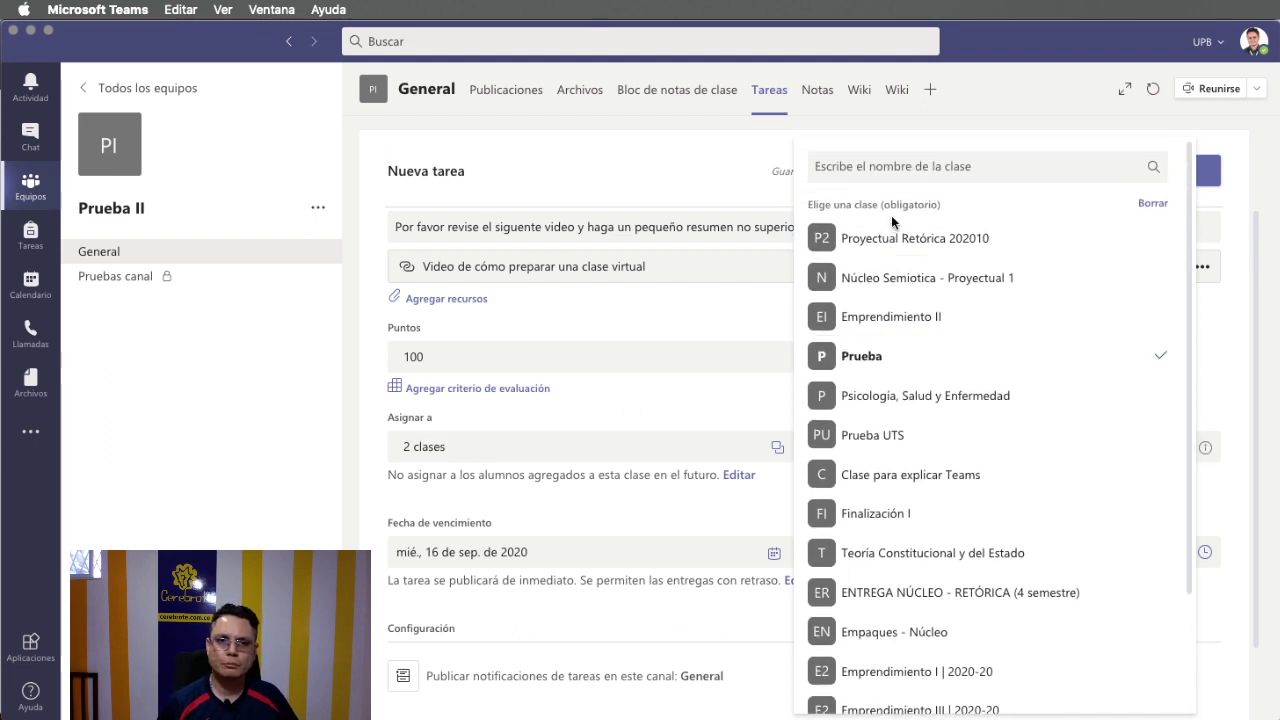
pyautogui.scroll(-1, 893, 221)
pyautogui.scroll(-3, 893, 222)
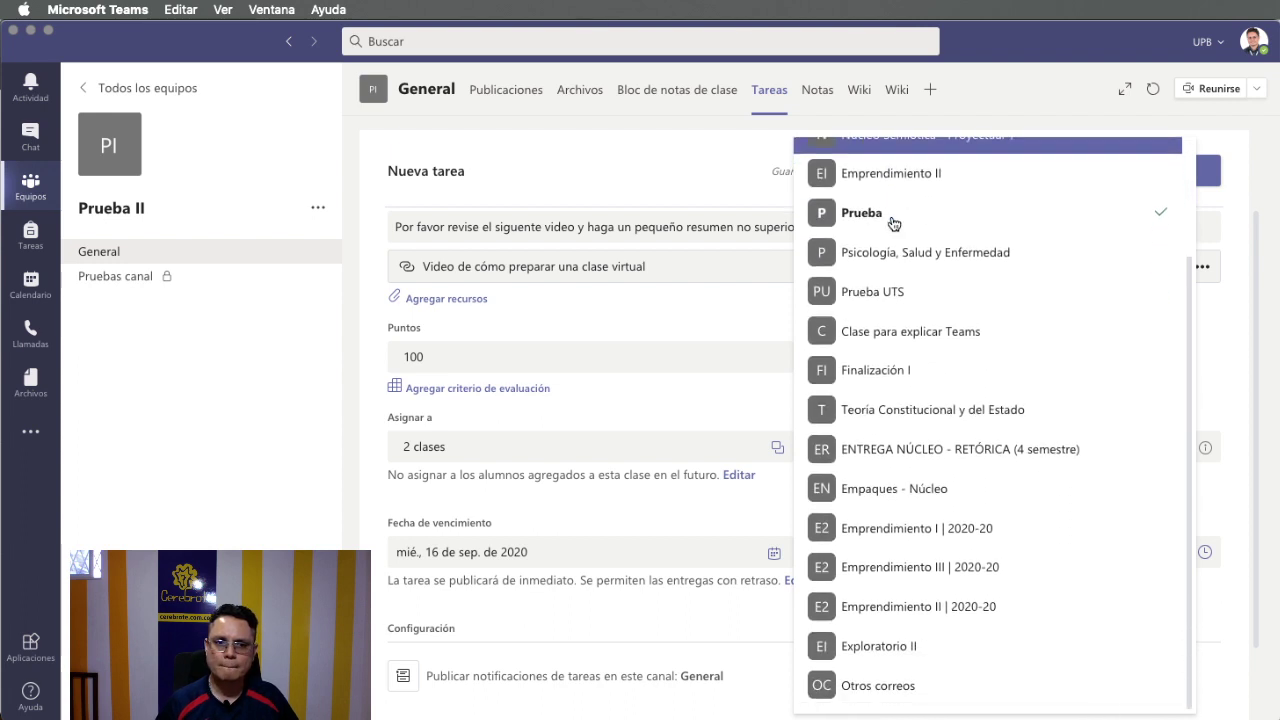
pyautogui.scroll(4, 893, 222)
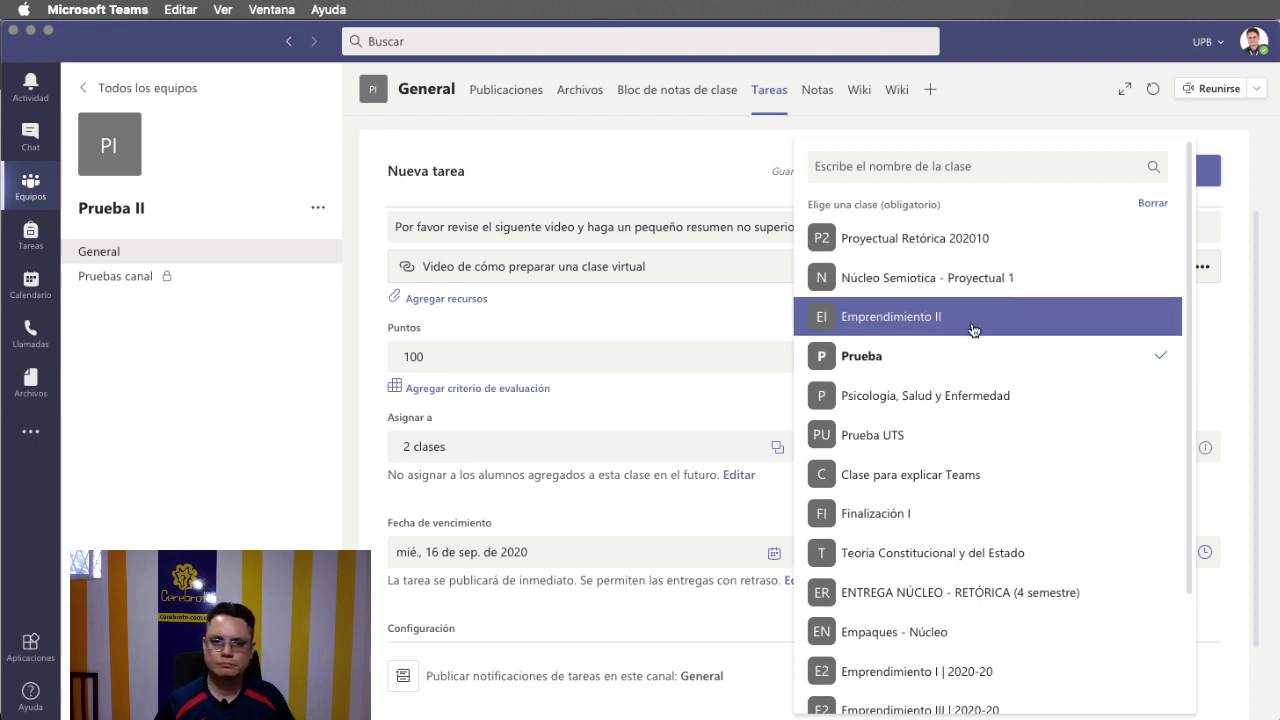
pyautogui.click(973, 330)
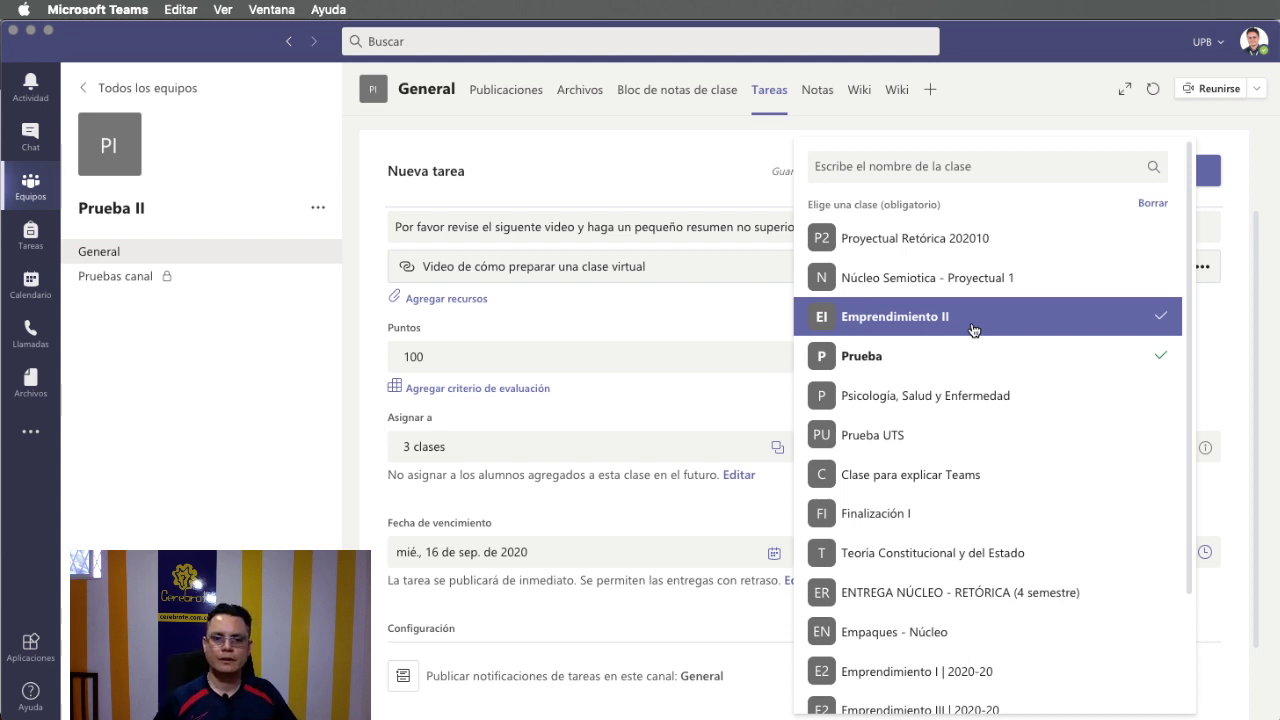
pyautogui.scroll(-3, 973, 330)
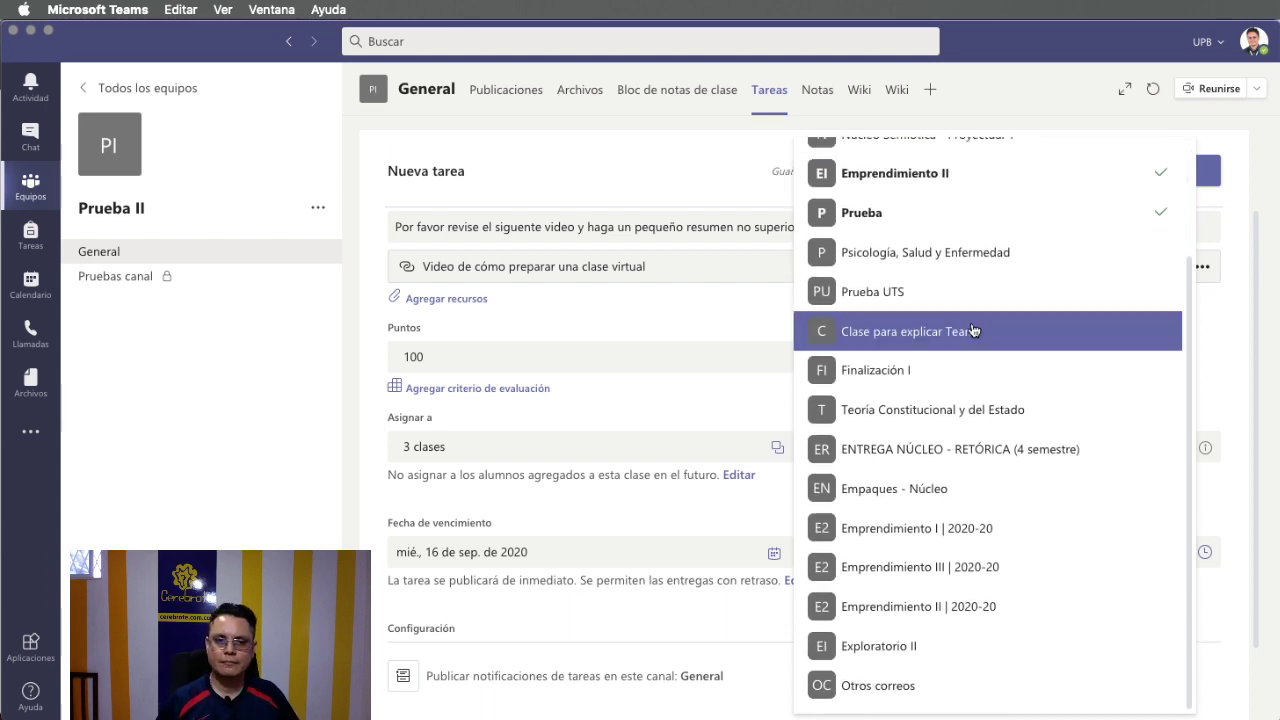
pyautogui.scroll(3, 973, 330)
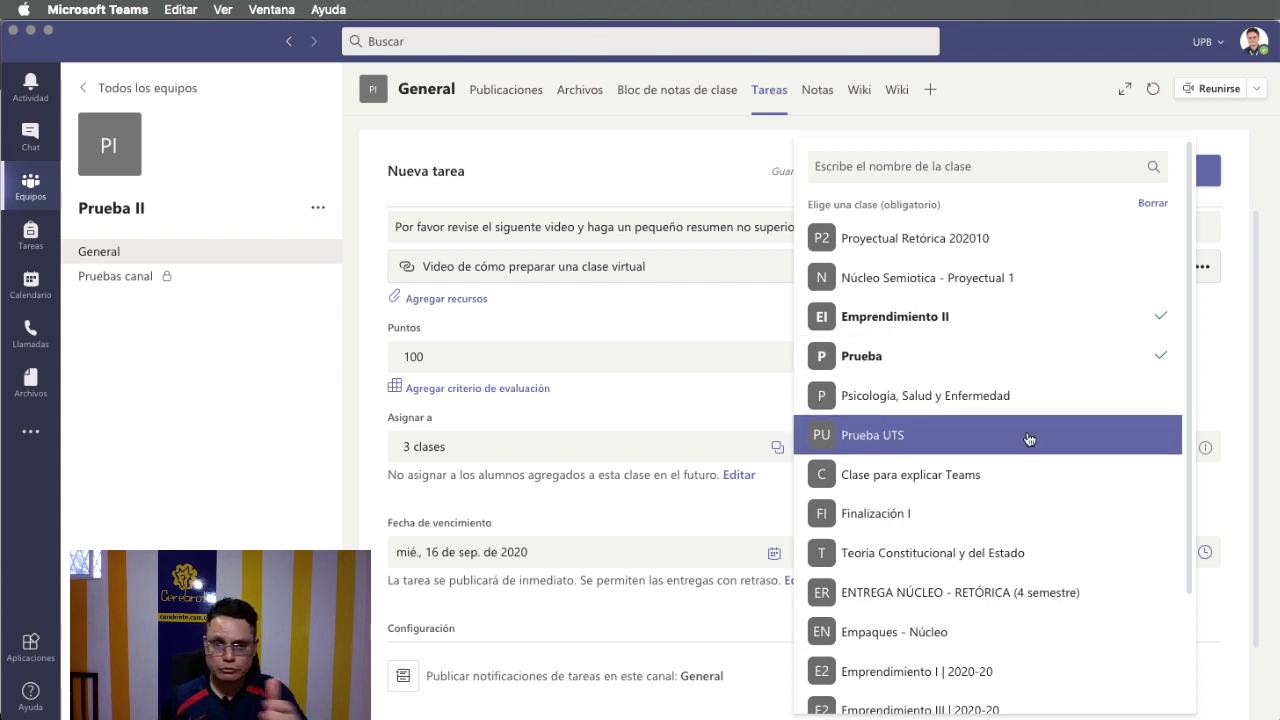
pyautogui.scroll(-3, 1025, 508)
pyautogui.scroll(3, 1025, 508)
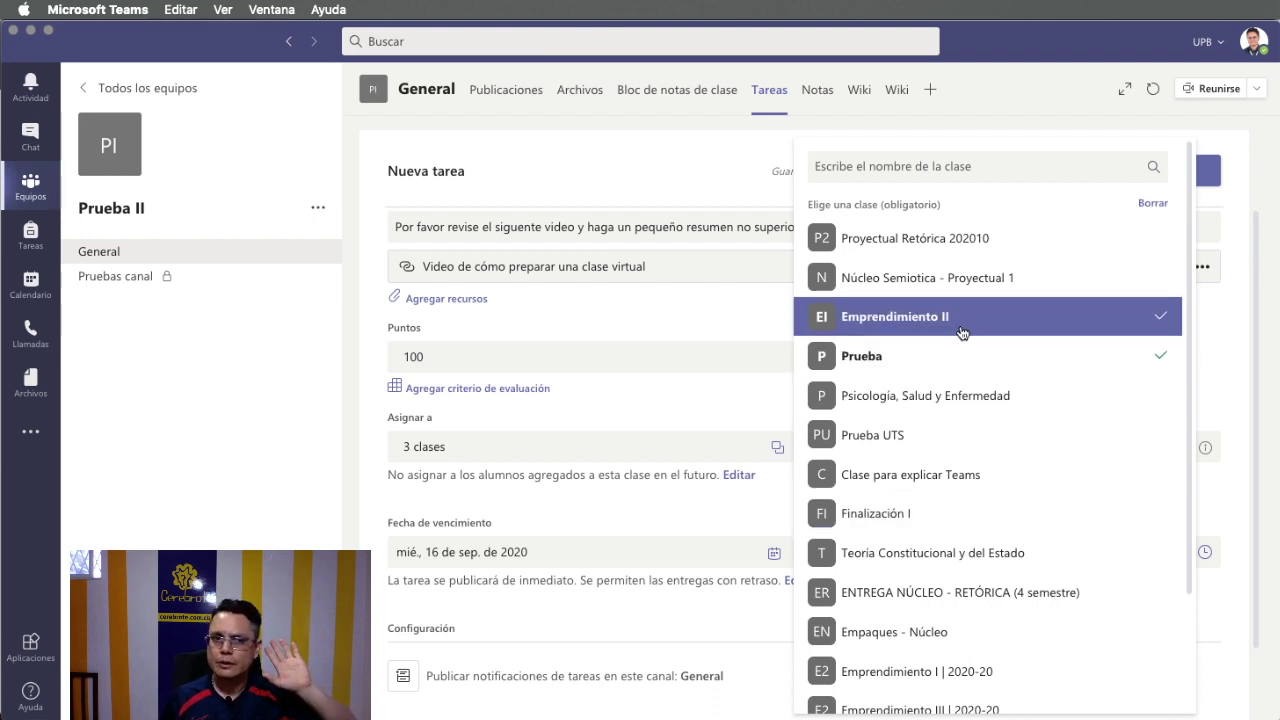
pyautogui.scroll(-3, 975, 338)
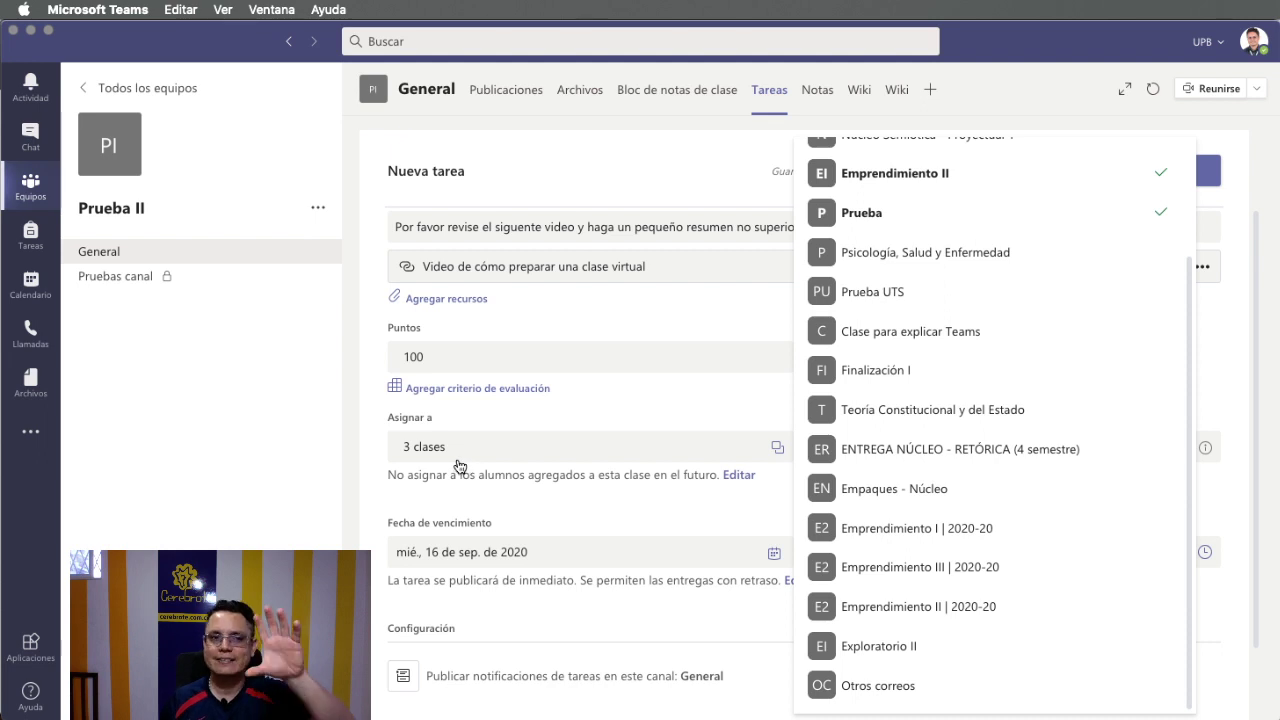
pyautogui.click(379, 449)
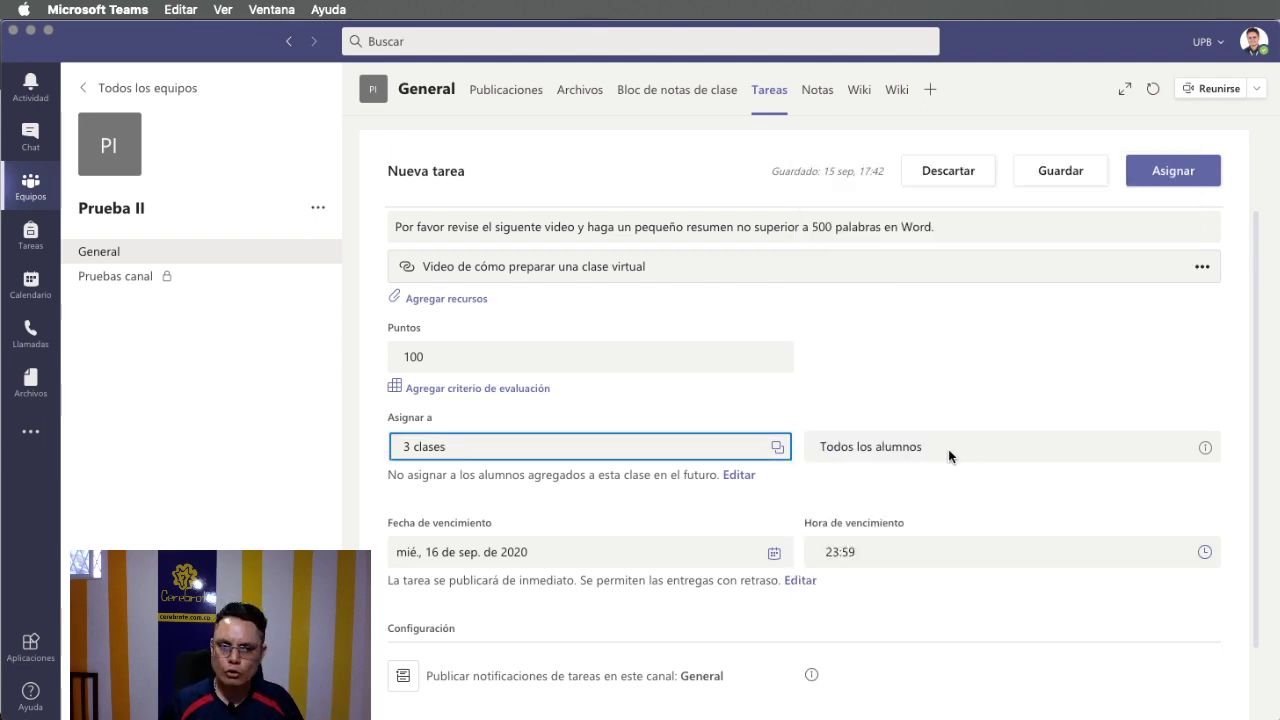
# Step: Set the assignment's due date to Tuesday, 22 September 2020
pyautogui.scroll(-2, 948, 449)
pyautogui.click(770, 463)
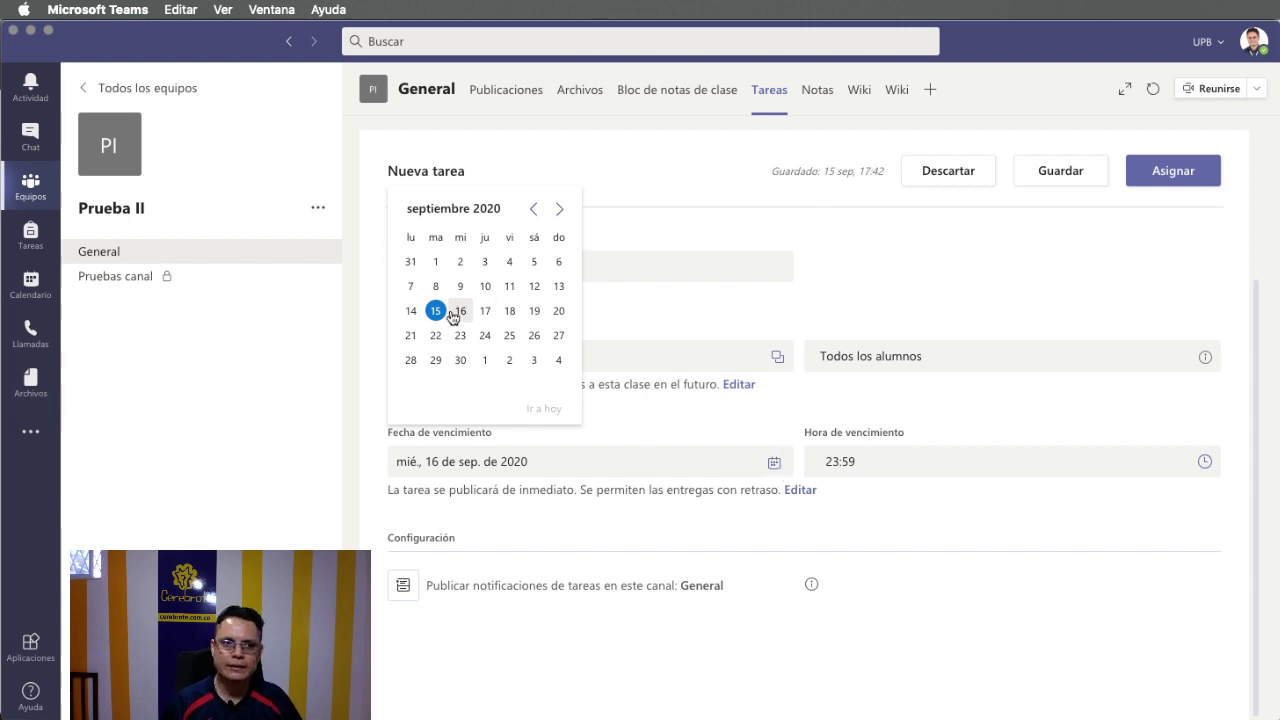
pyautogui.click(436, 336)
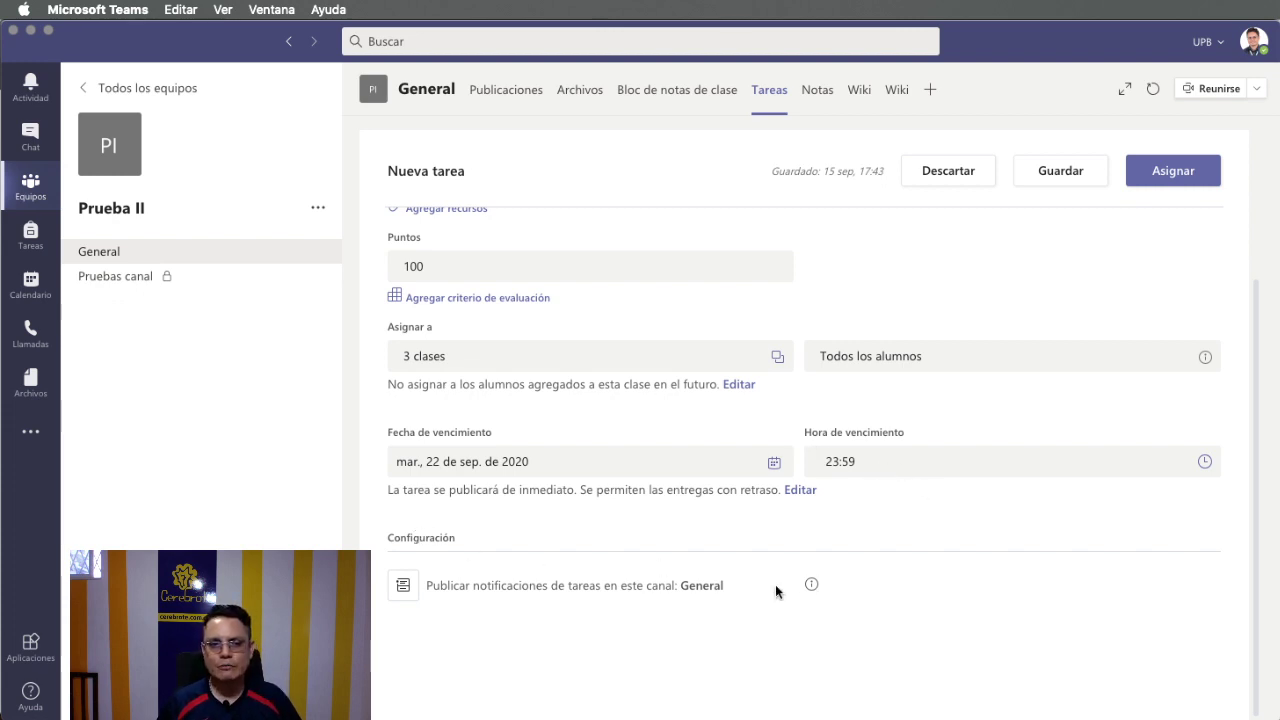
# Step: Check the channel notification information and assign the finished task to the selected classes
pyautogui.moveTo(811, 586)
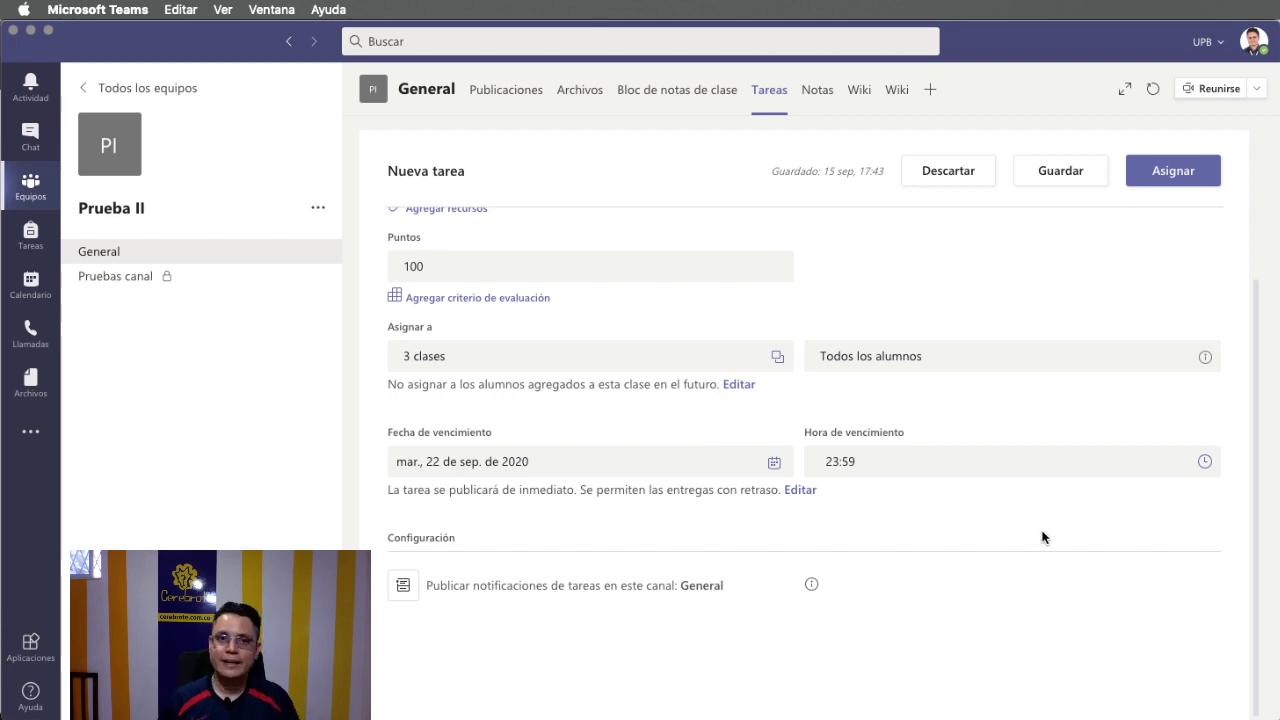
pyautogui.scroll(4, 1043, 534)
pyautogui.click(1167, 172)
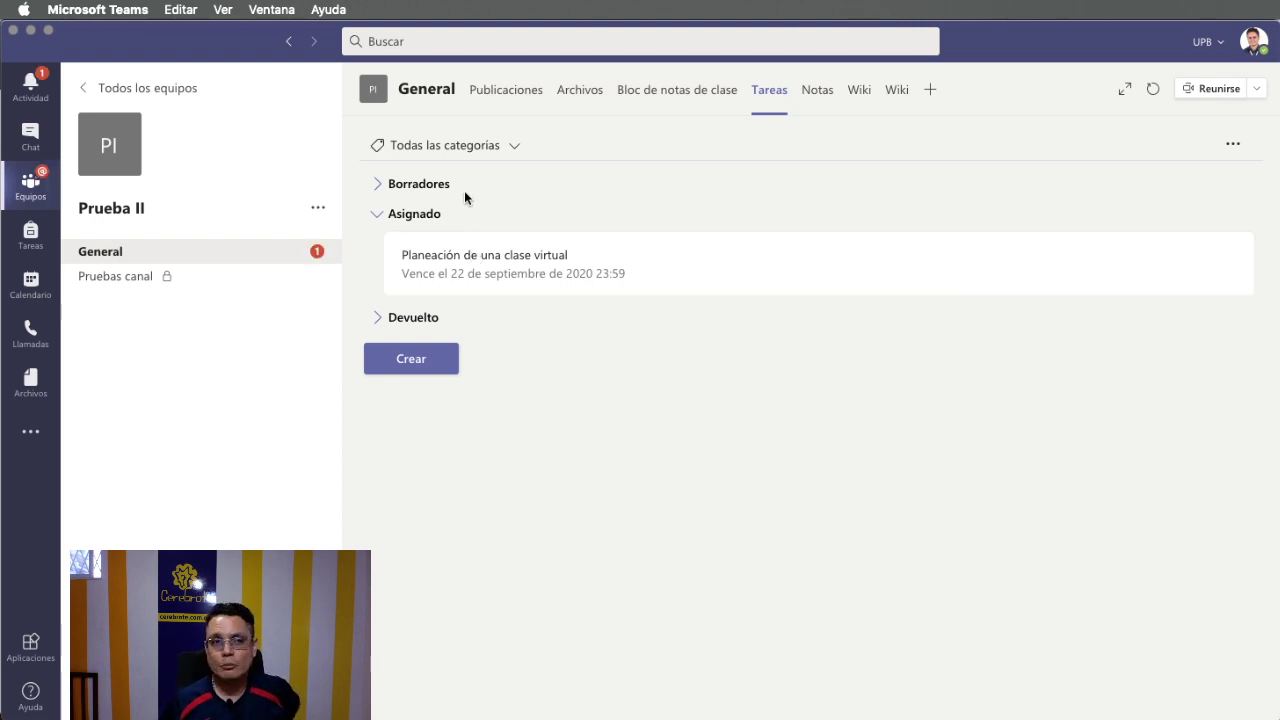
# Step: Look into the Devuelto section of the assignments list, and view the assignment notice in Prueba II's General channel
pyautogui.click(415, 318)
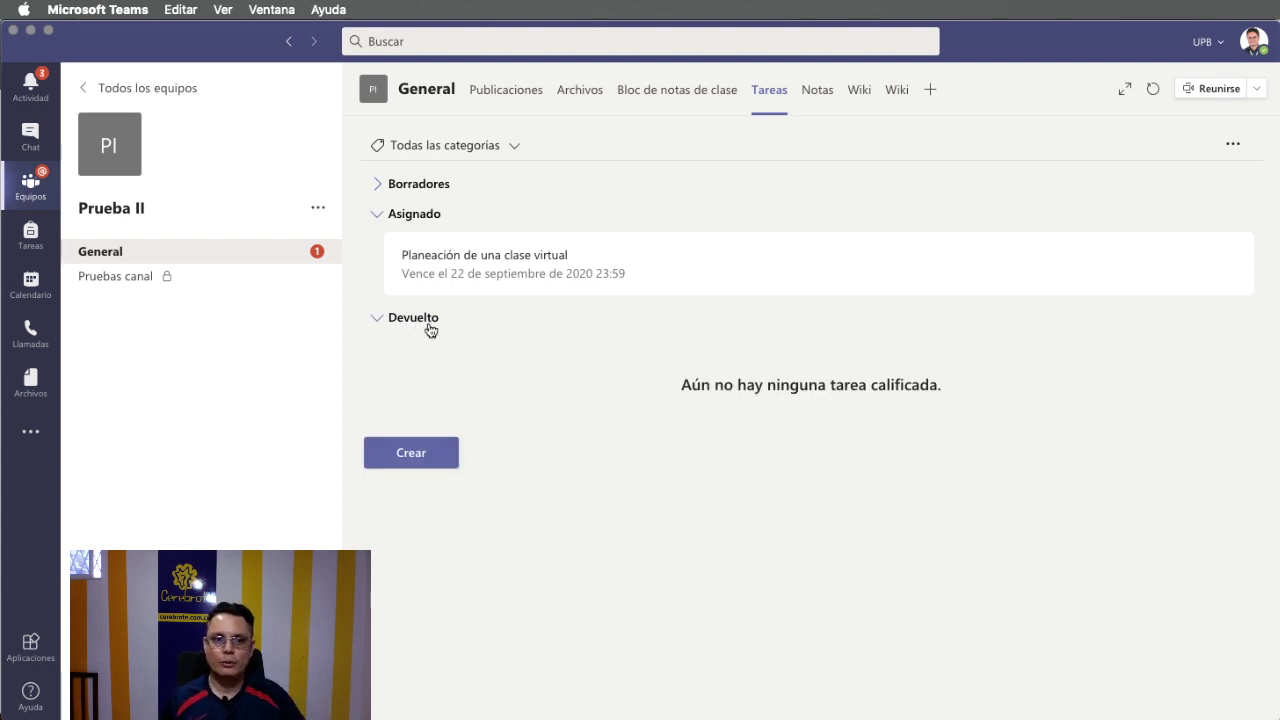
pyautogui.click(428, 320)
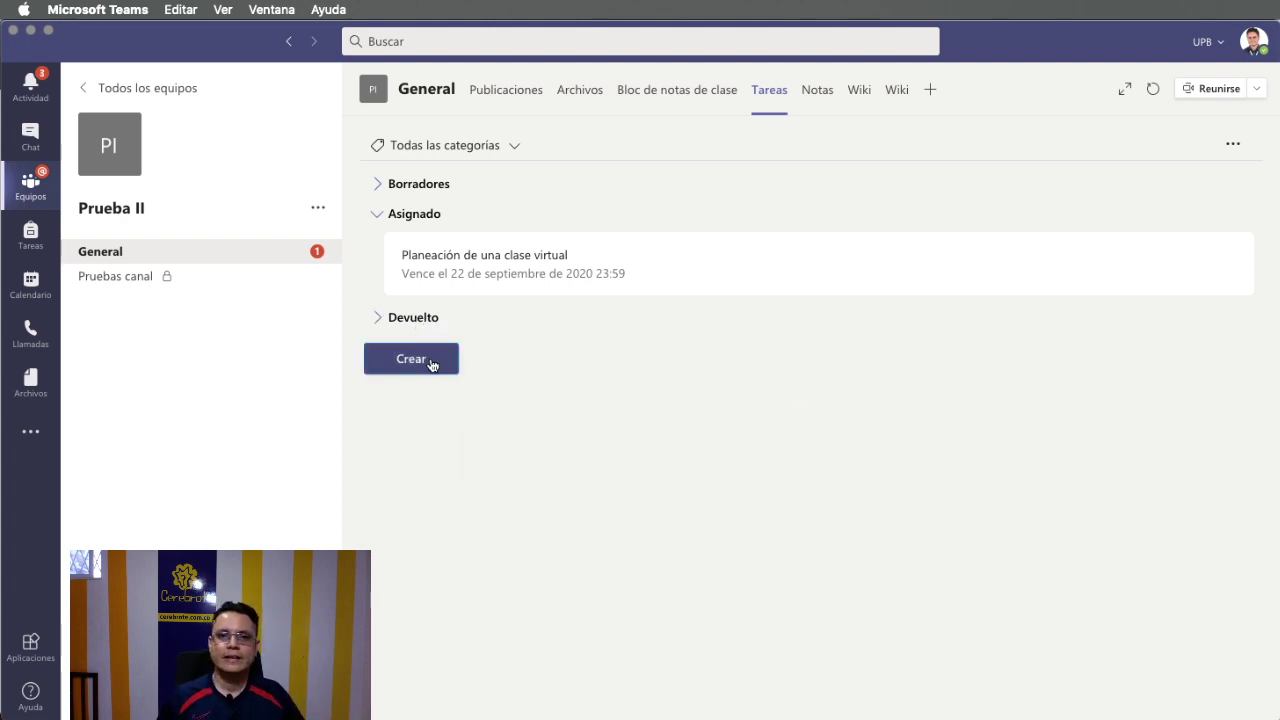
pyautogui.click(161, 257)
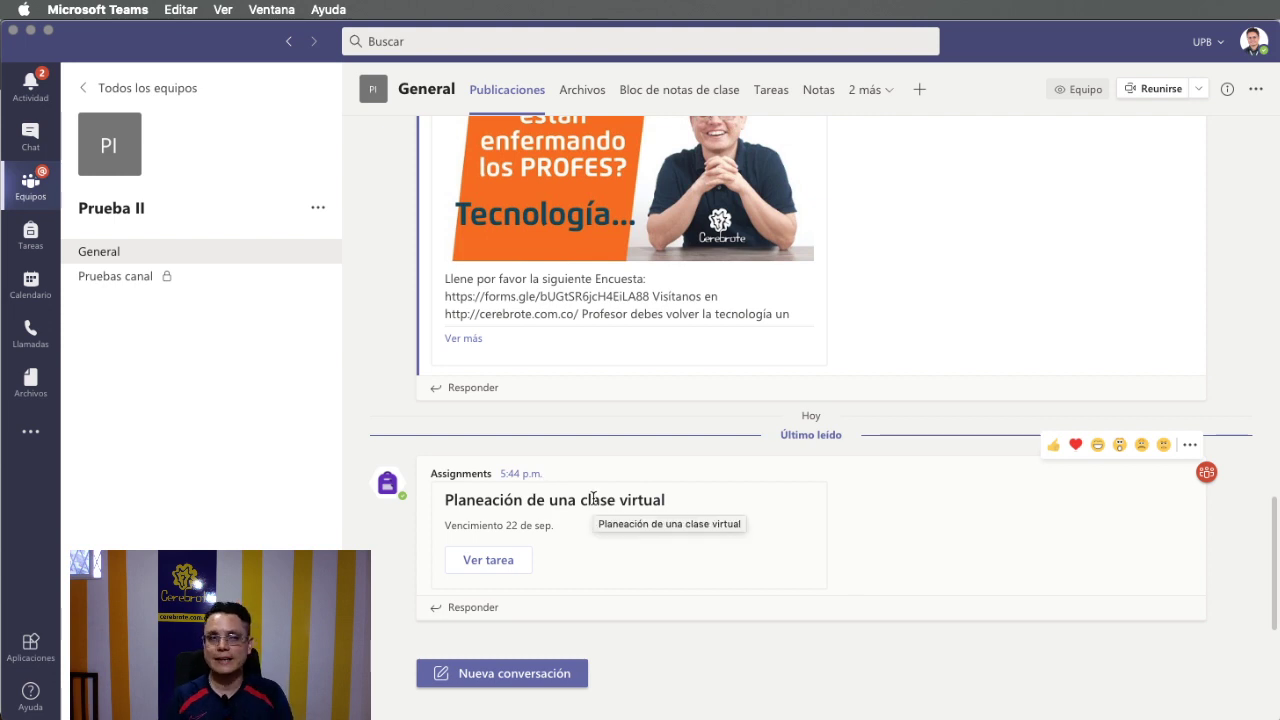
# Step: Open the Prueba team and the Emprendimiento II team in turn to check the assignment notice in their General channels
pyautogui.click(189, 91)
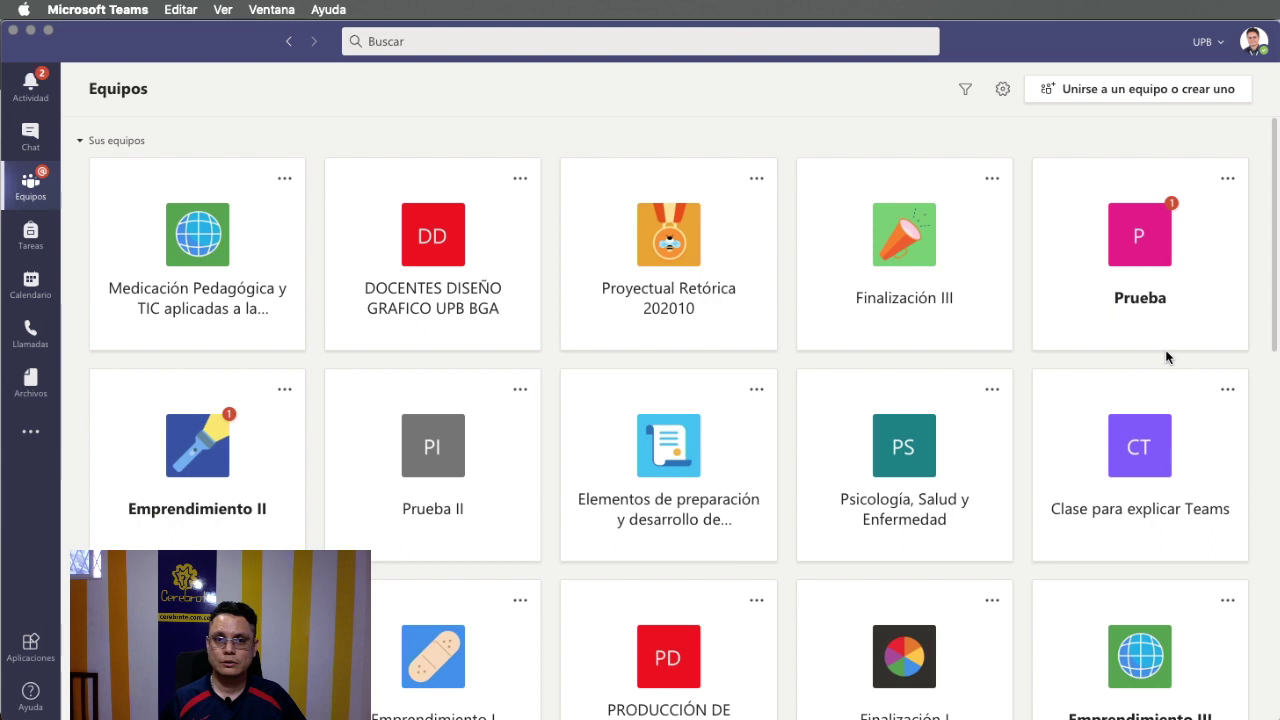
pyautogui.click(1174, 308)
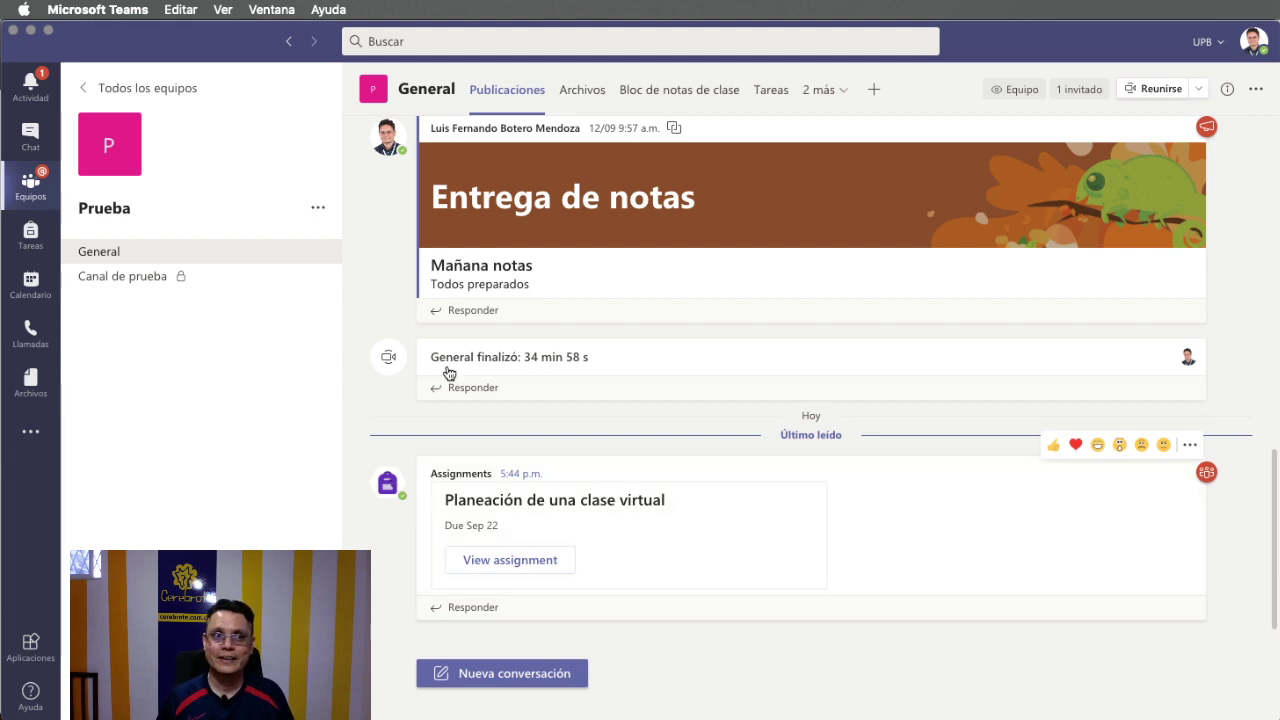
pyautogui.press('super+3')
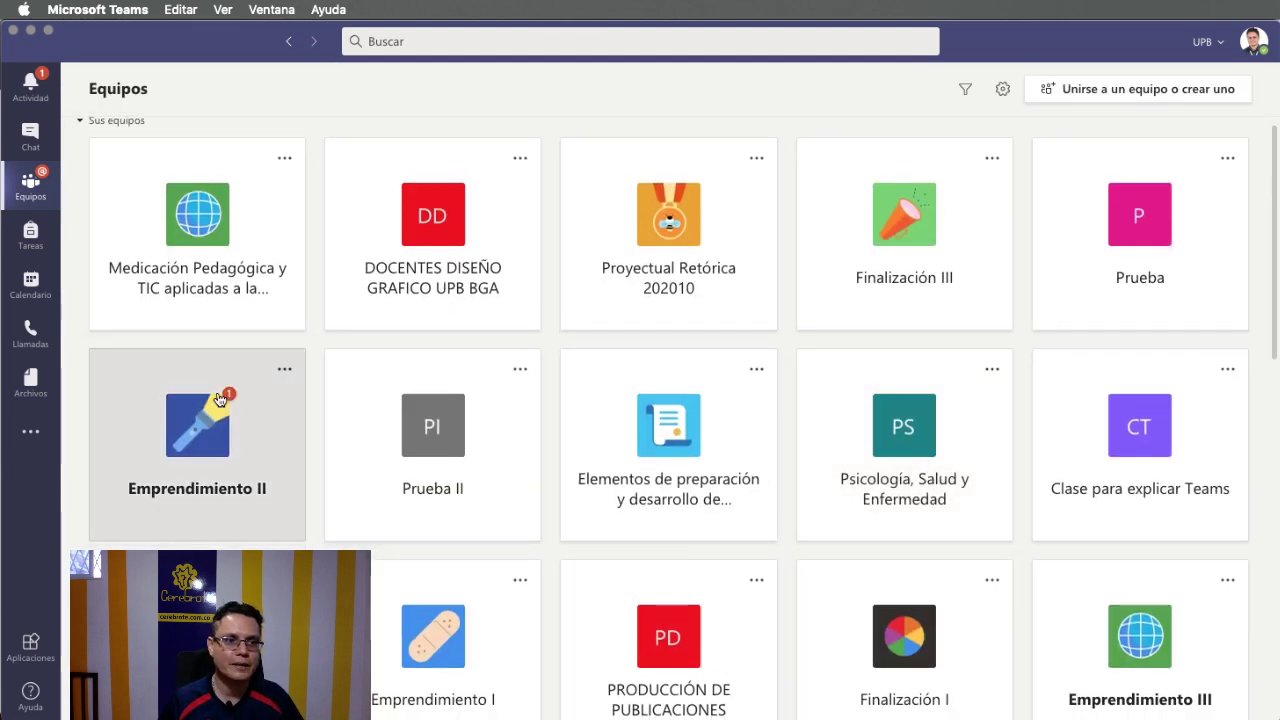
pyautogui.click(218, 398)
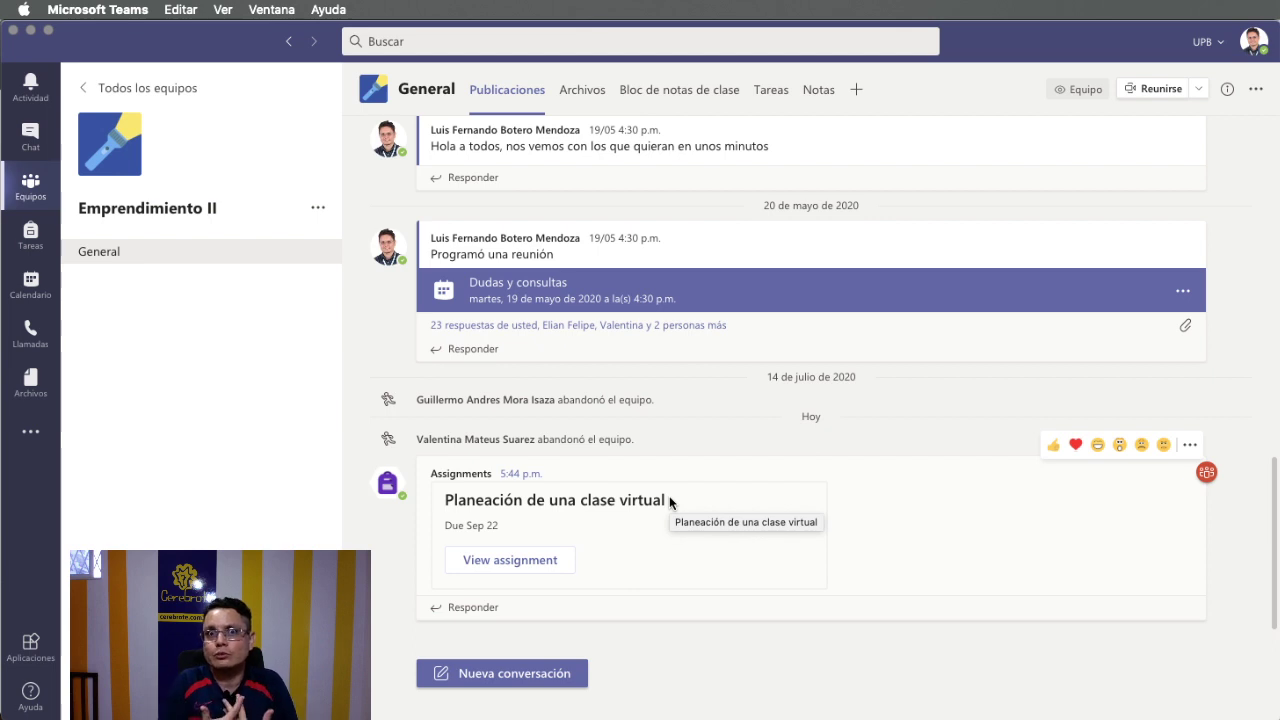
pyautogui.press('super+Tab')
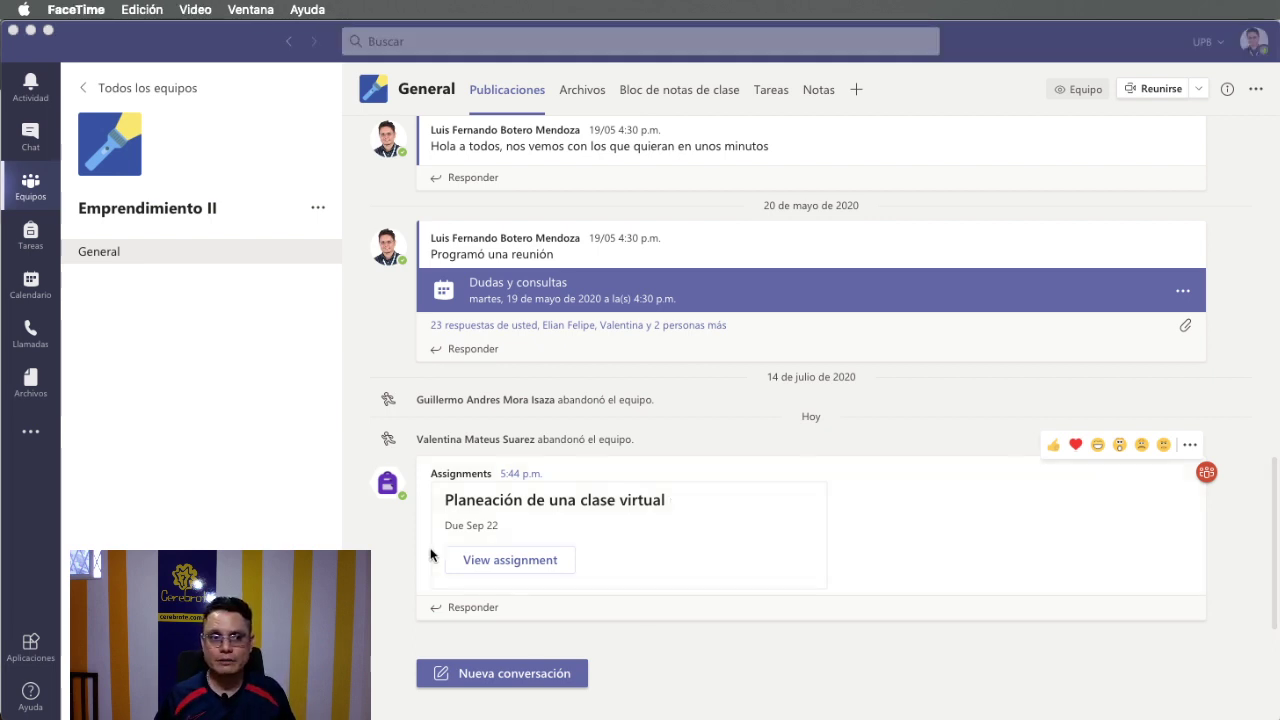
pyautogui.click(365, 555)
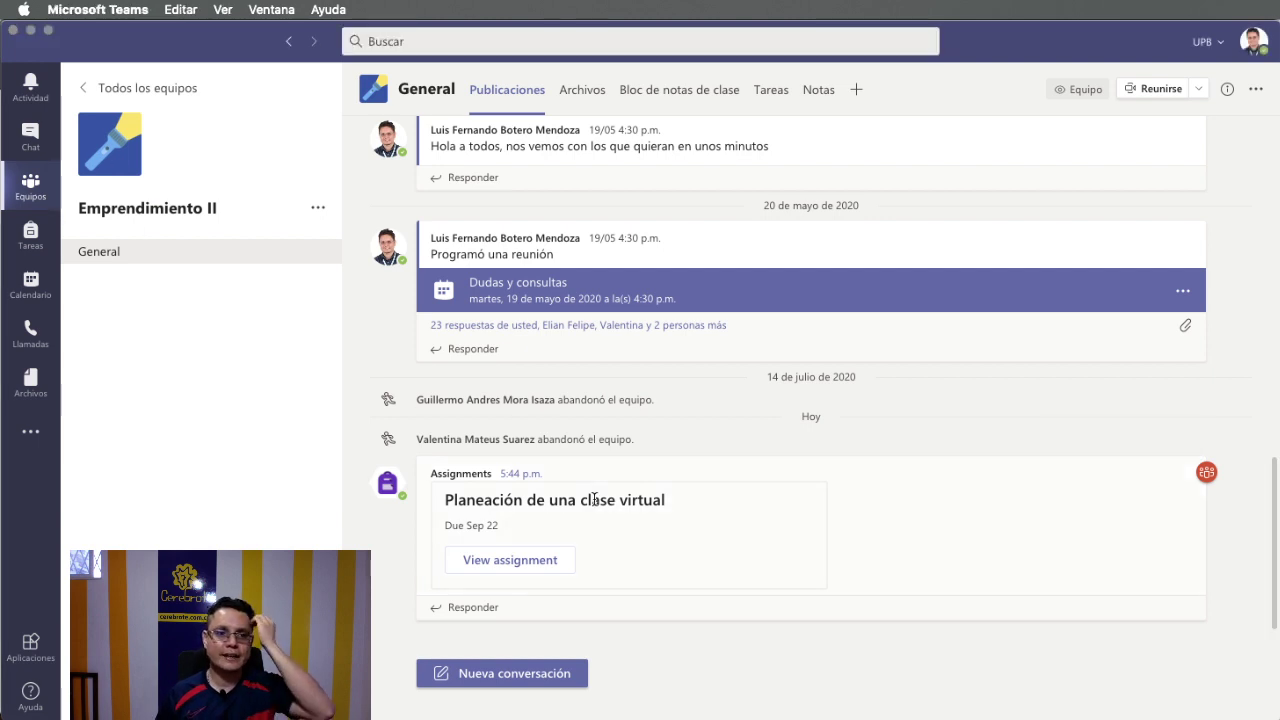
# Step: Check the delivery status in Emprendimiento II's assignments list, and return to the General channel's posts
pyautogui.click(771, 96)
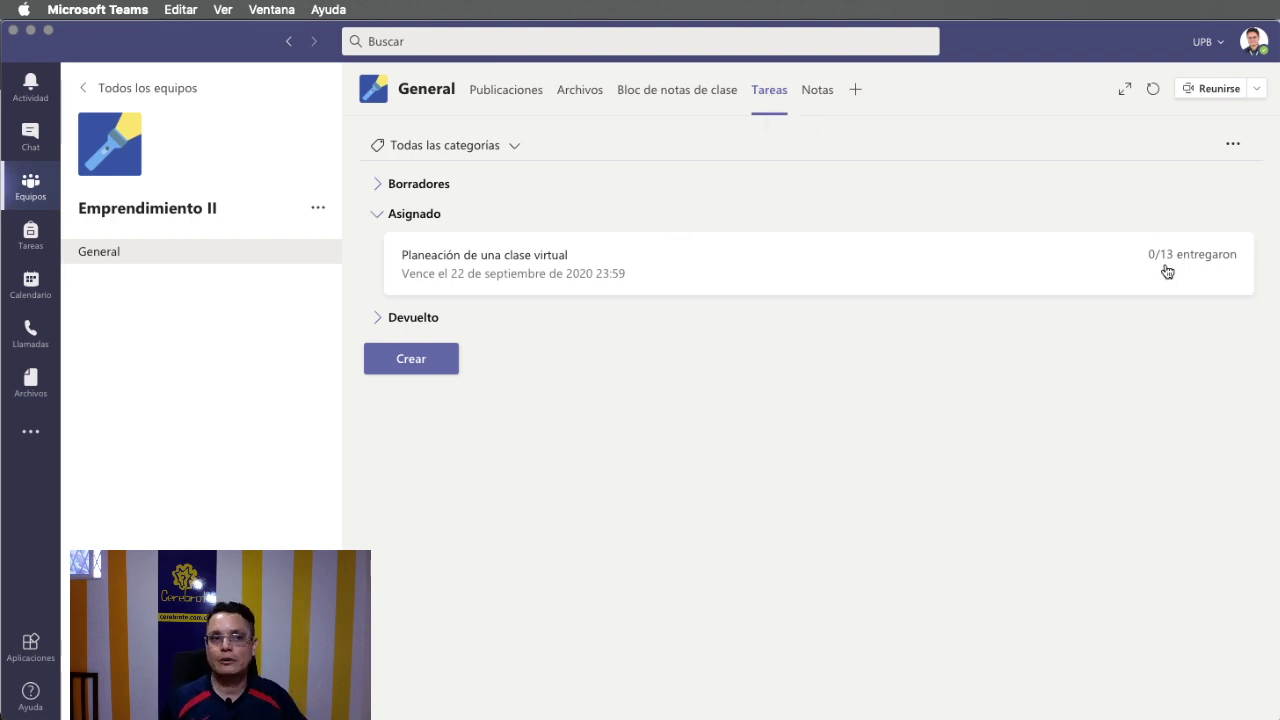
pyautogui.click(112, 264)
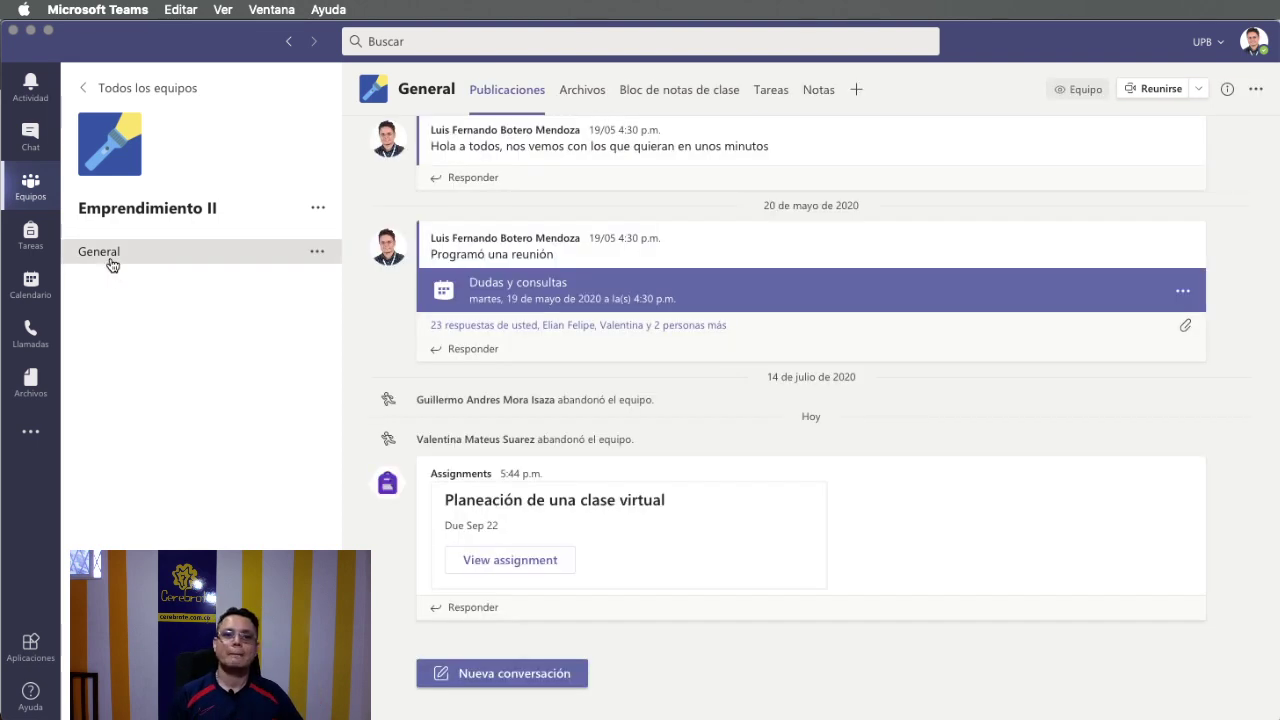
# Step: Open the assignments list in Prueba II's General channel and start a new blank task
pyautogui.click(174, 94)
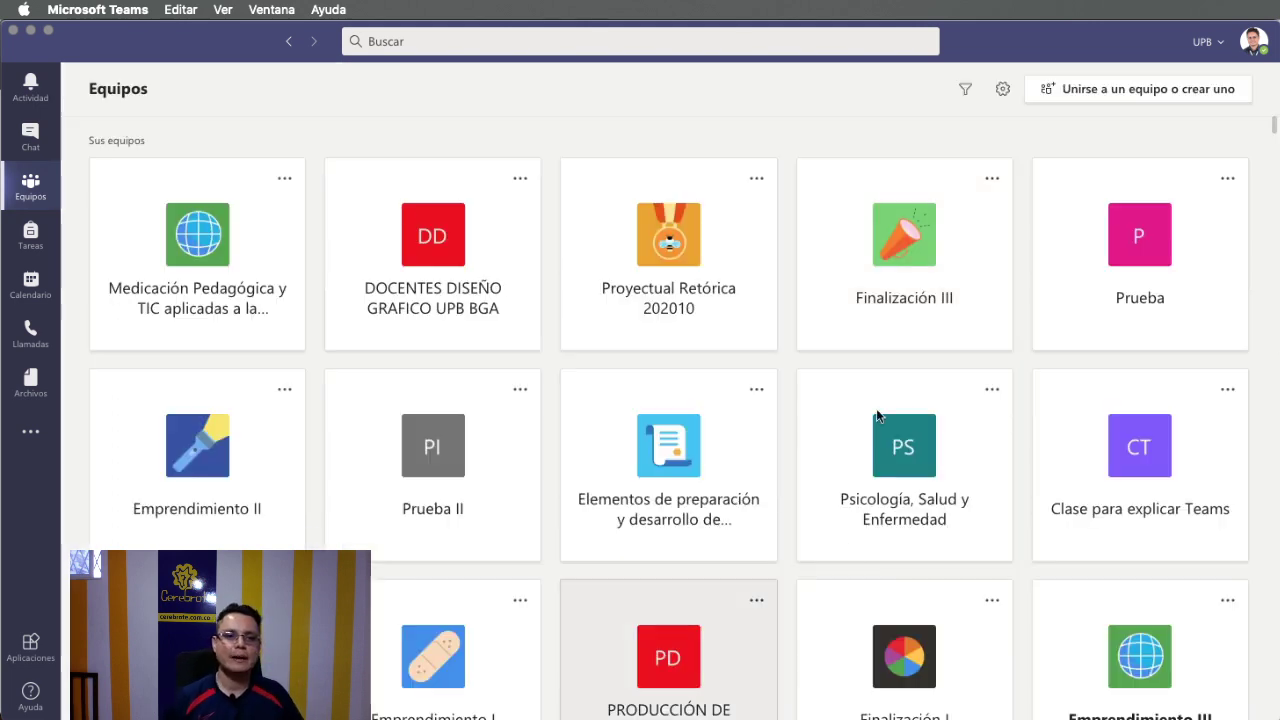
pyautogui.click(500, 431)
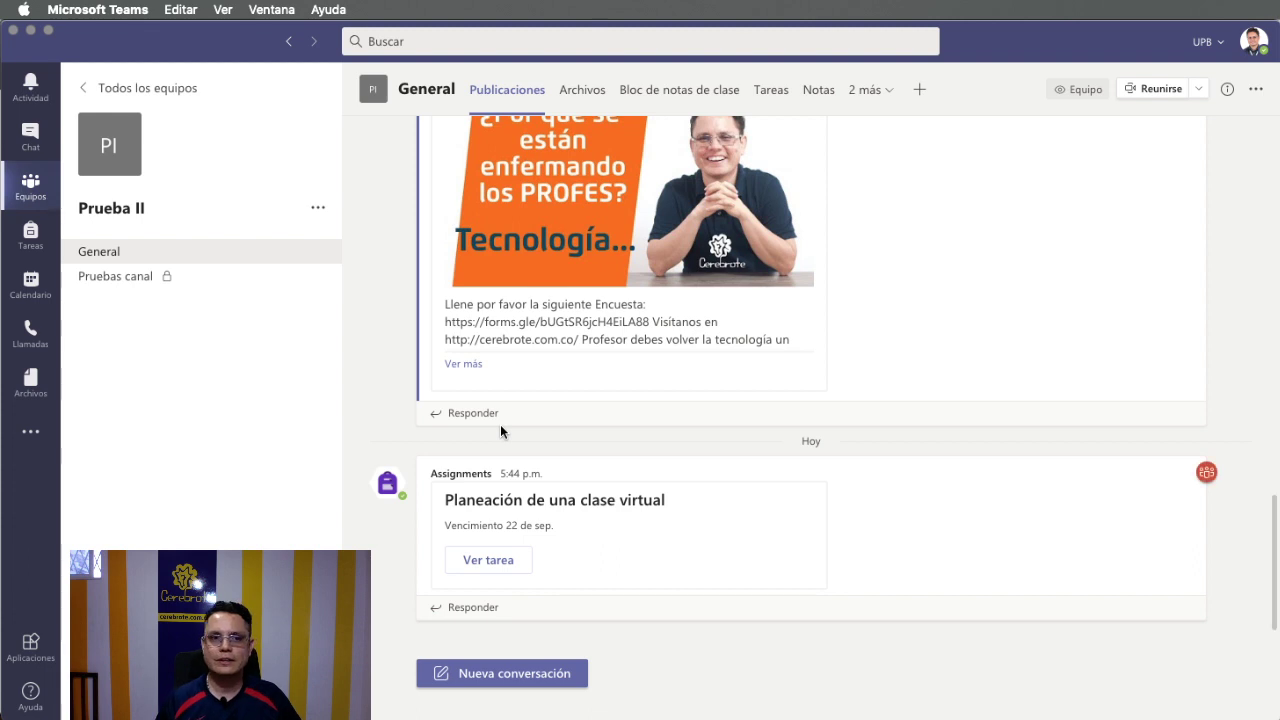
pyautogui.click(774, 90)
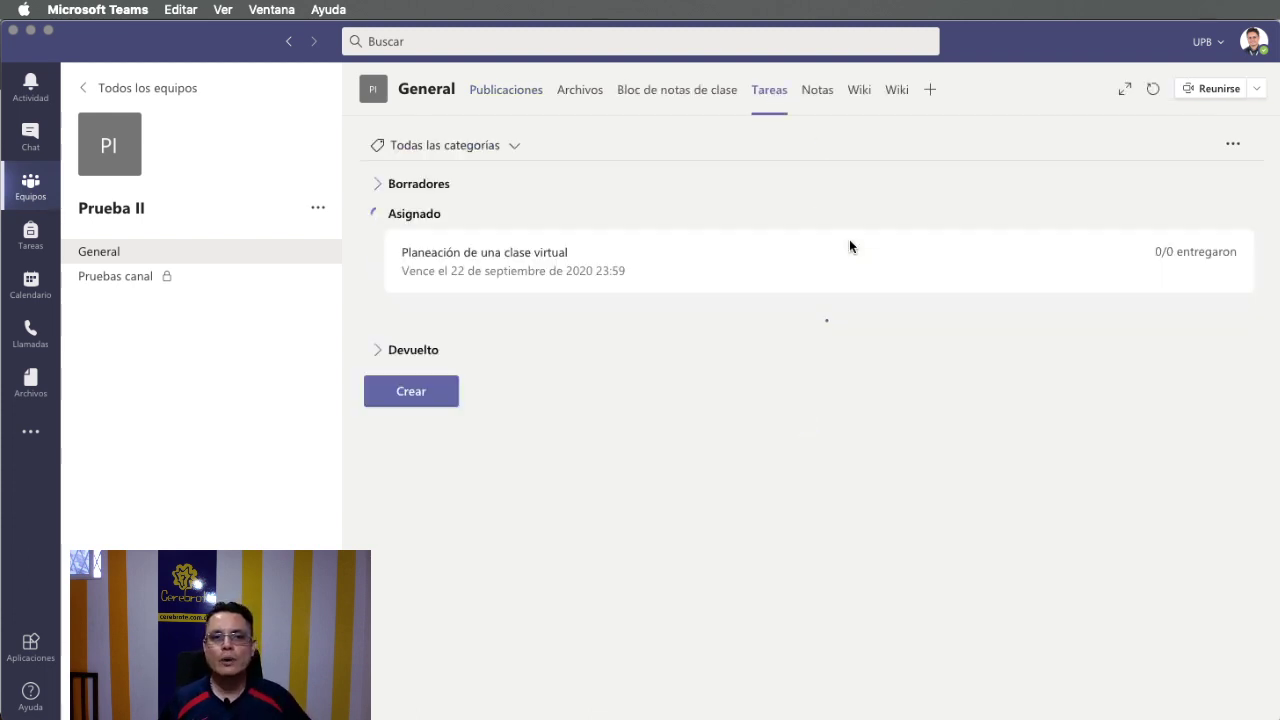
pyautogui.click(413, 362)
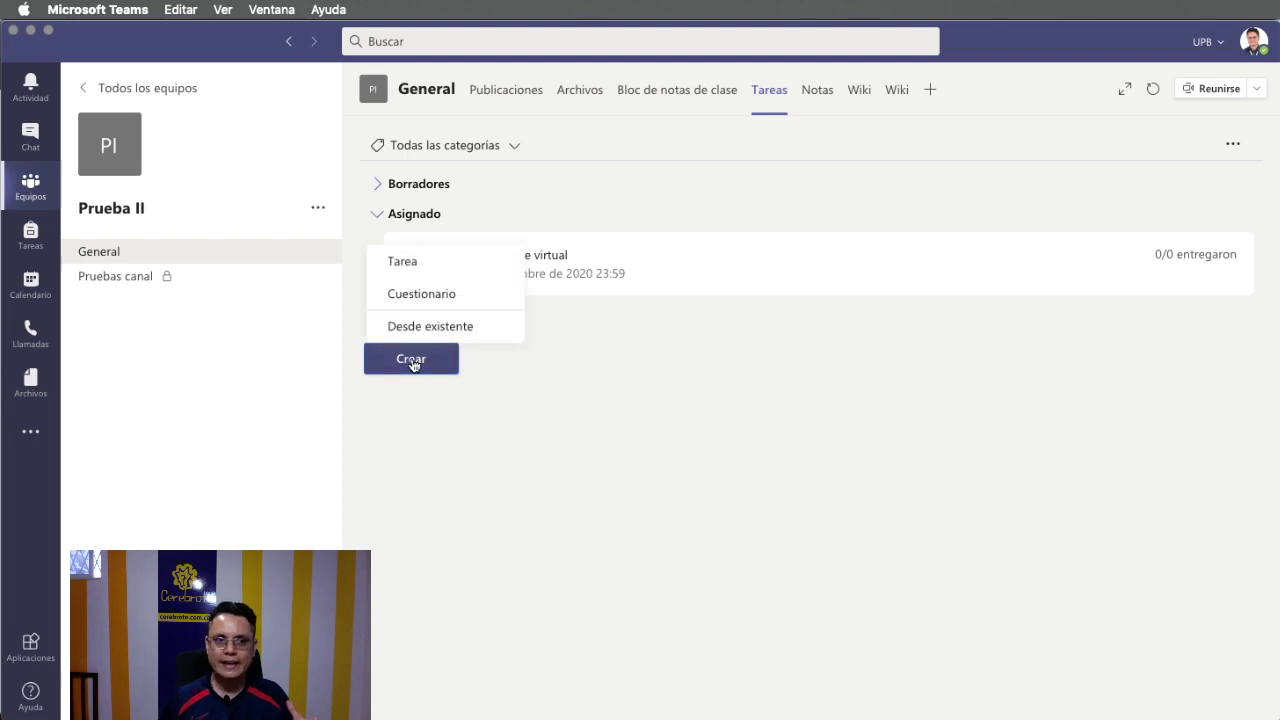
pyautogui.click(430, 262)
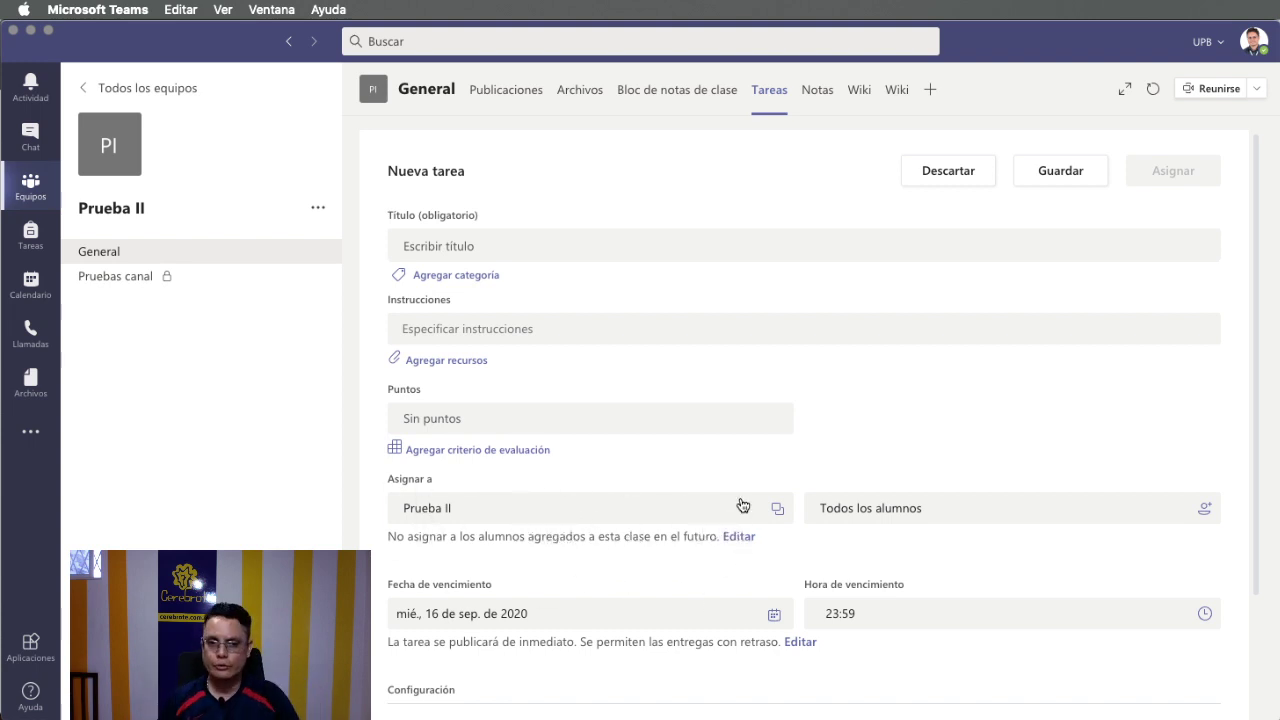
pyautogui.press('super+Tab')
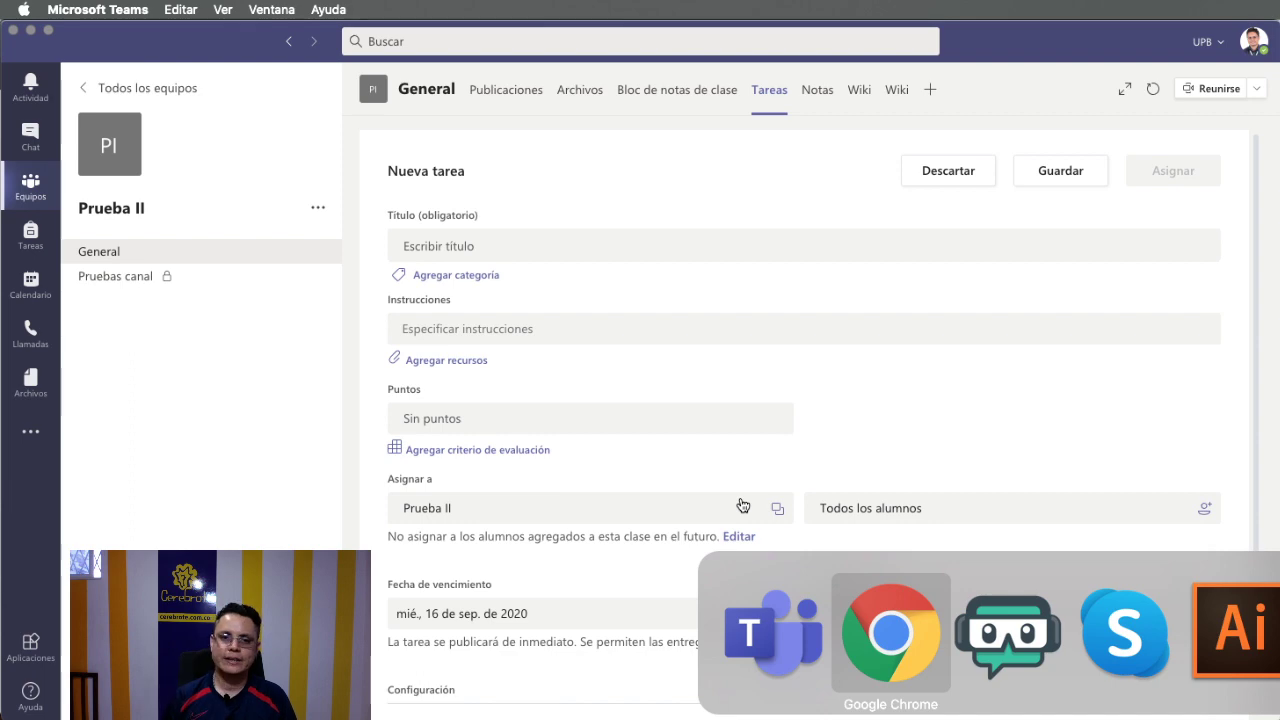
pyautogui.press('super+Tab')
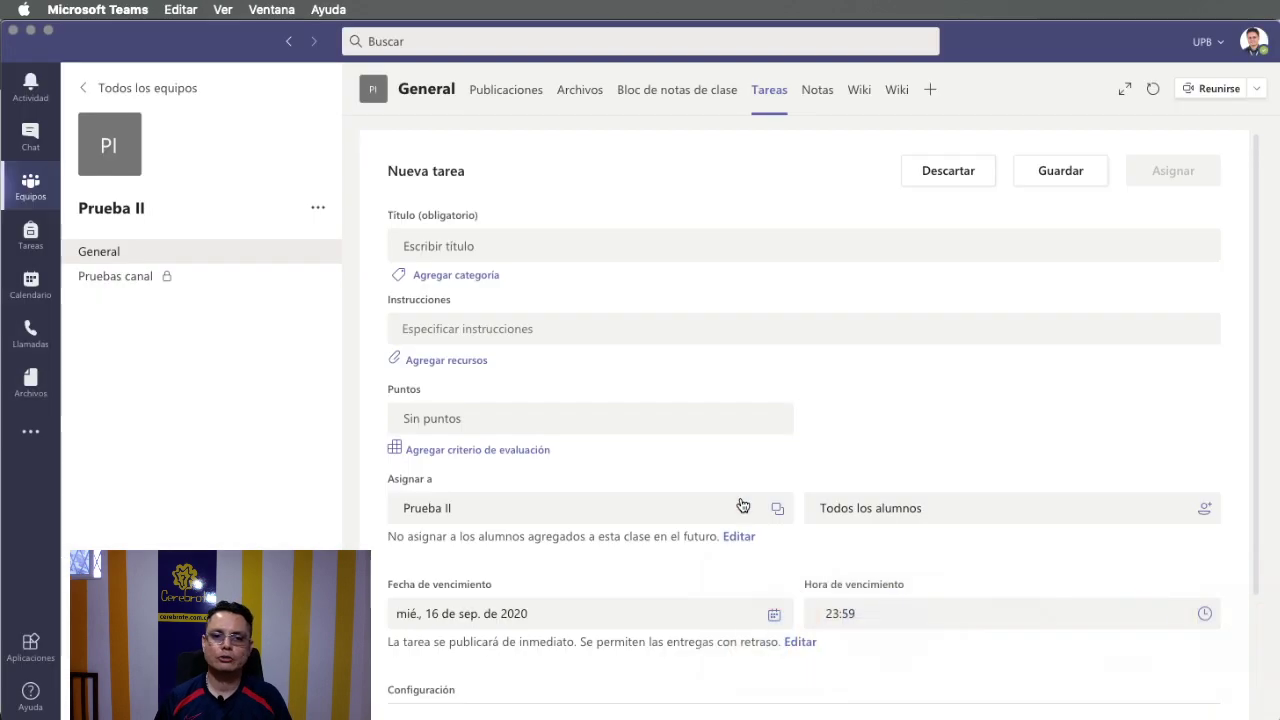
pyautogui.press('super+Tab')
pyautogui.press('super+Tab')
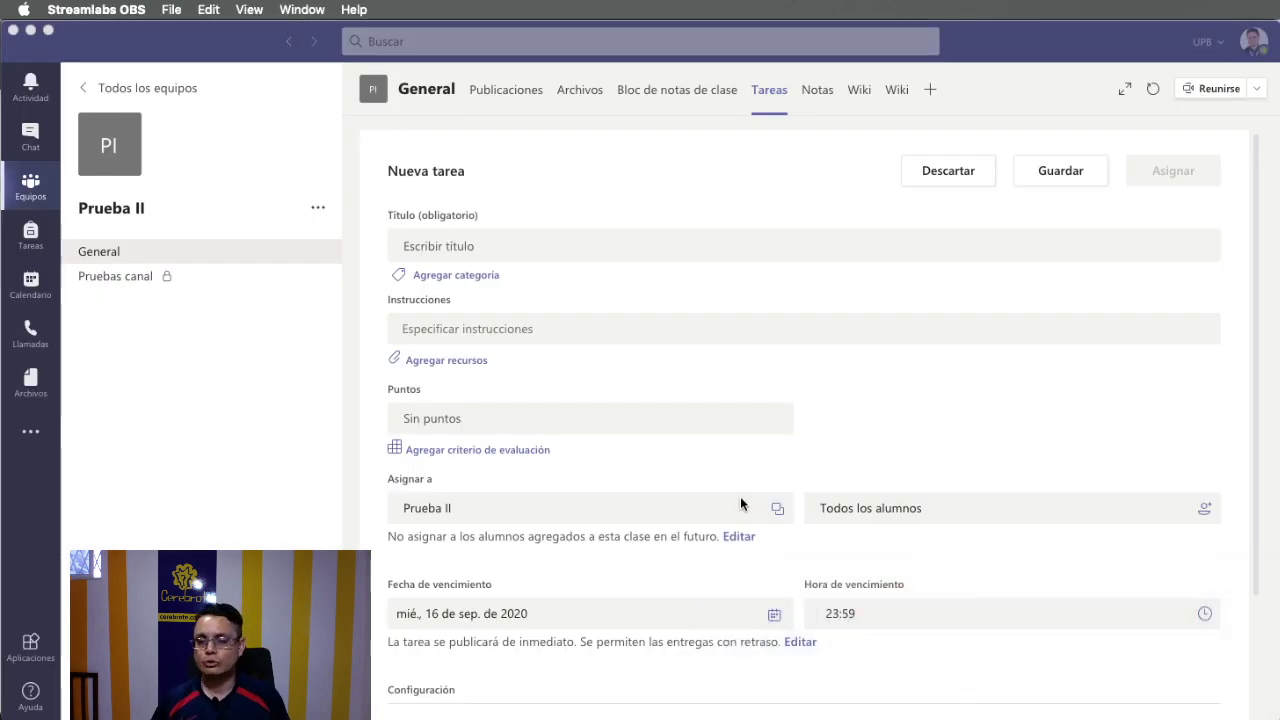